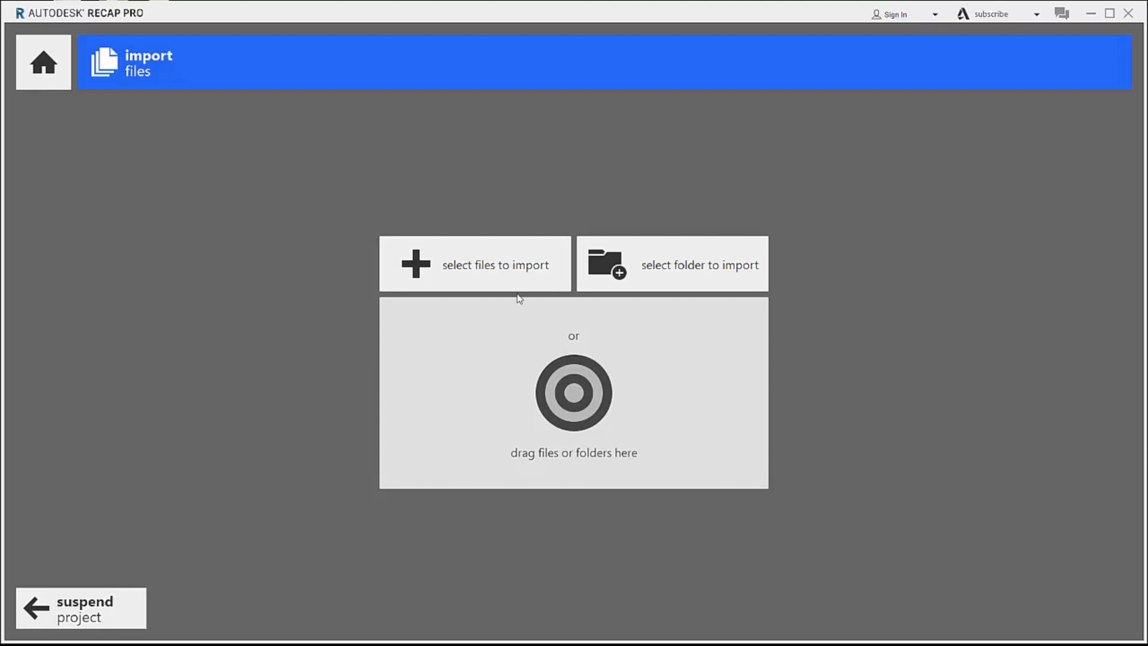
- Start a file import and check which point cloud file types are supported
left_click(495, 264)
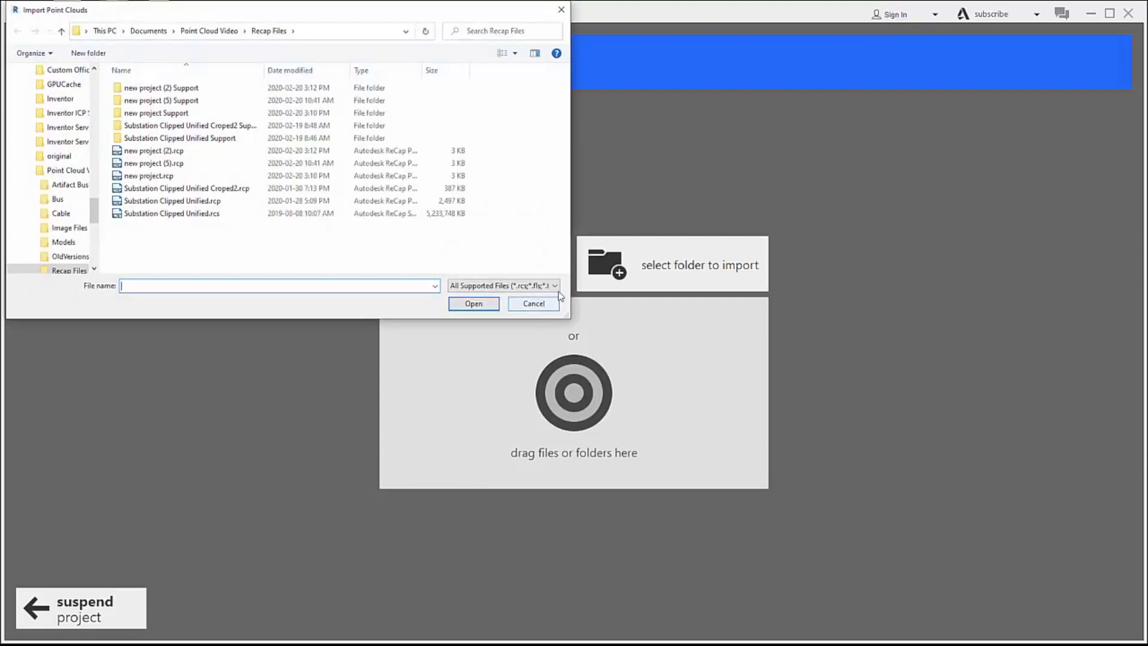
left_click(557, 288)
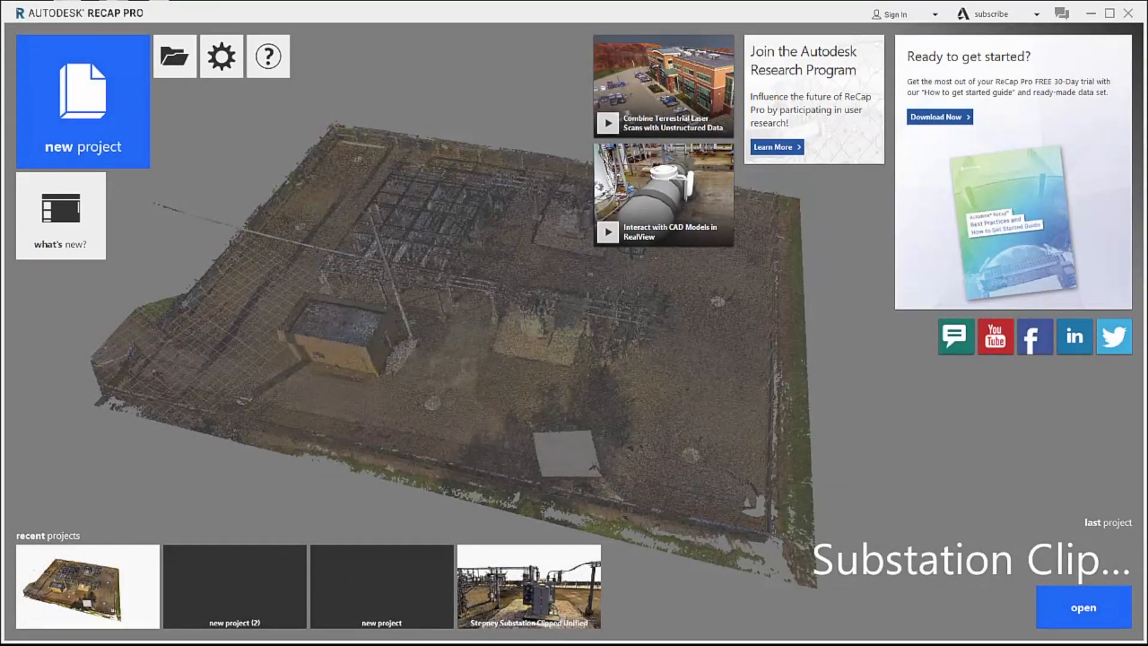
- Open the existing ReCap project Substation Clipped Unified - Copy
left_click(174, 56)
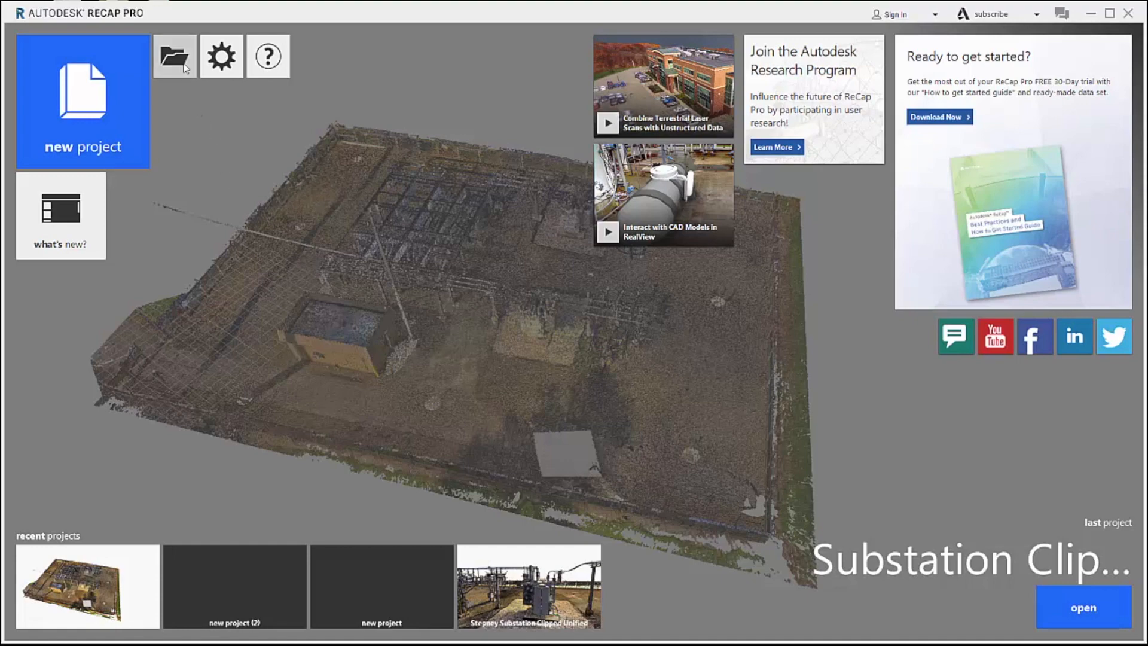
left_click(229, 202)
left_click(473, 304)
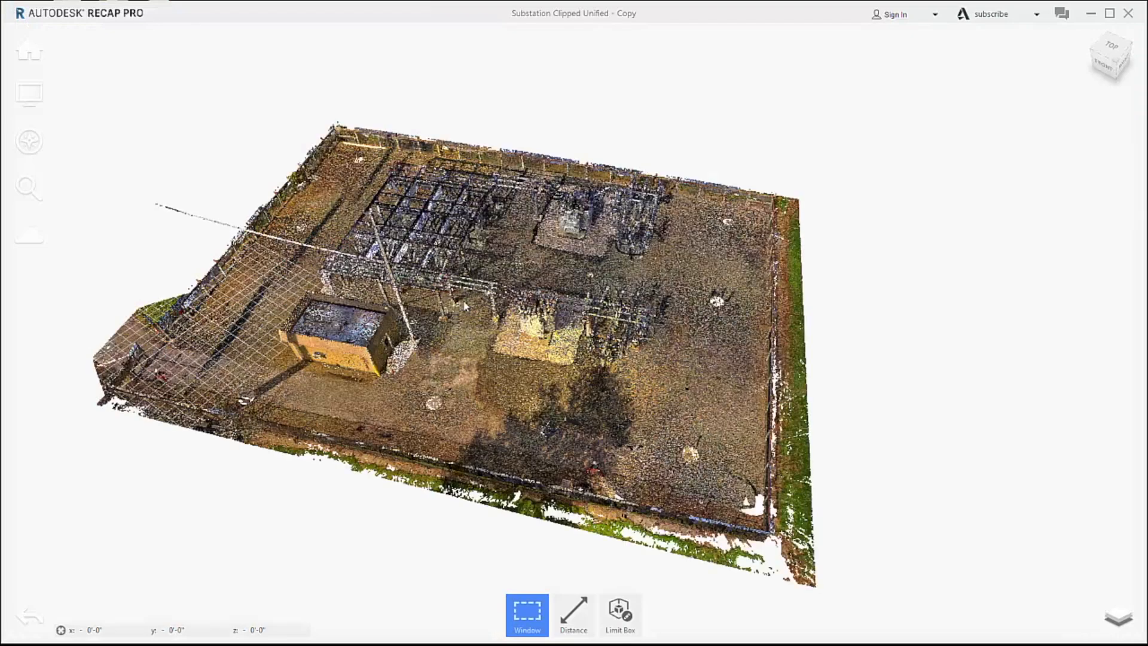
- Orbit around the substation point cloud and examine the transformers and bus structures up close
mouse_move(33, 100)
mouse_move(36, 131)
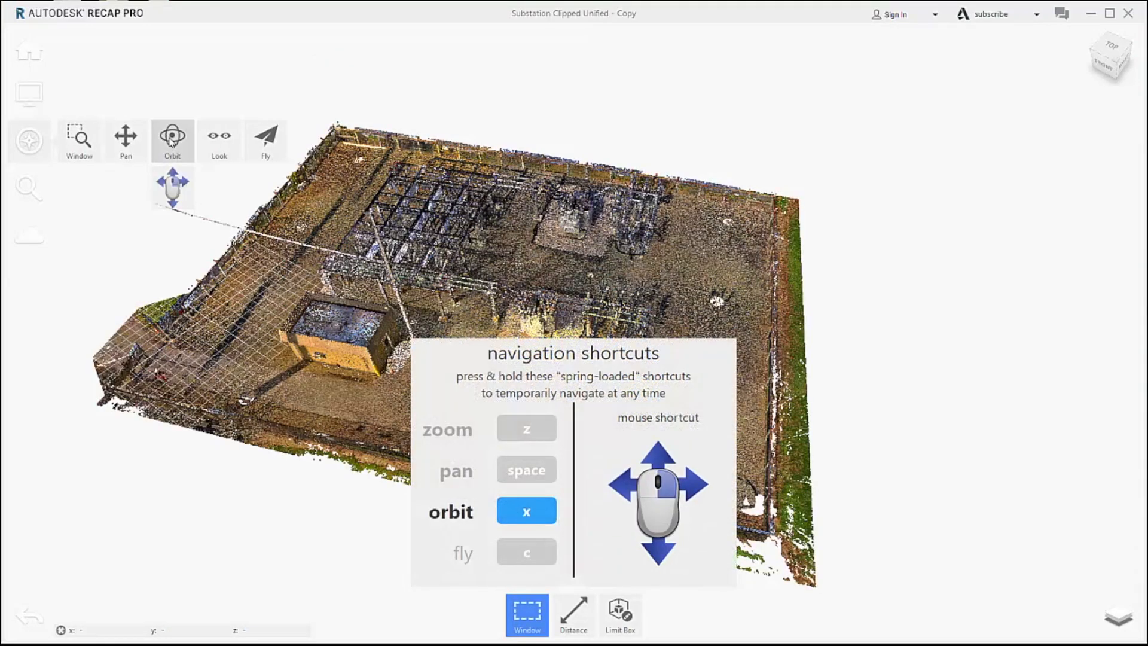
left_click(172, 138)
left_click_drag(534, 298, 549, 251)
scroll(550, 251, "up", 10)
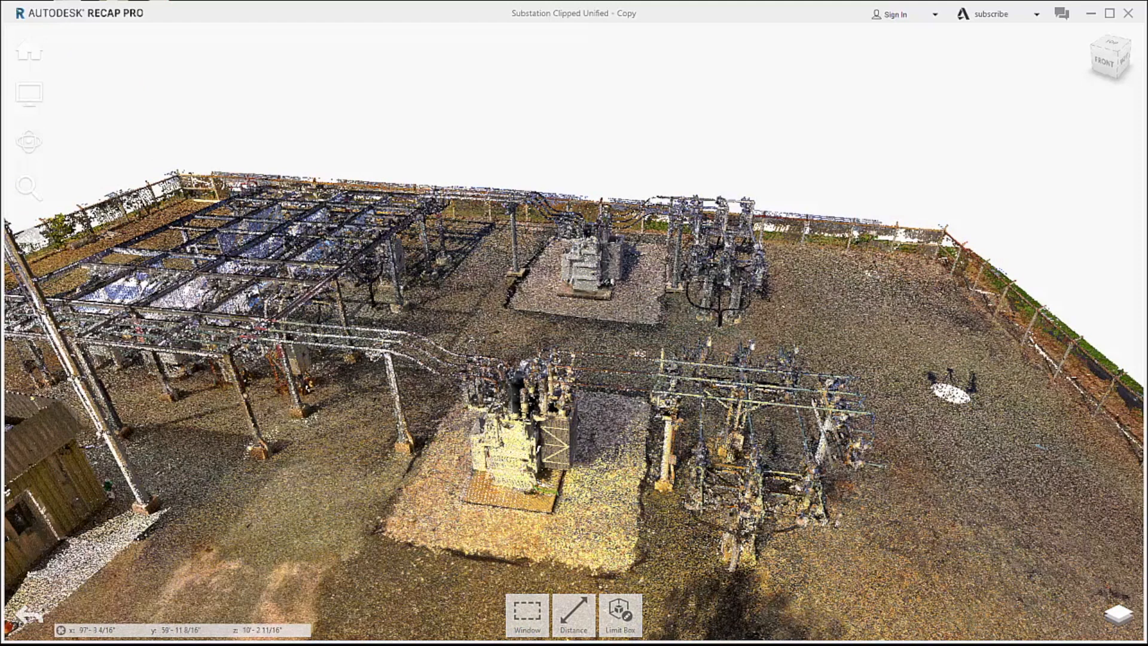
mouse_move(726, 353)
left_mouse_down()
mouse_move(763, 376)
mouse_move(706, 344)
mouse_move(728, 368)
mouse_move(725, 352)
mouse_move(735, 354)
left_mouse_up()
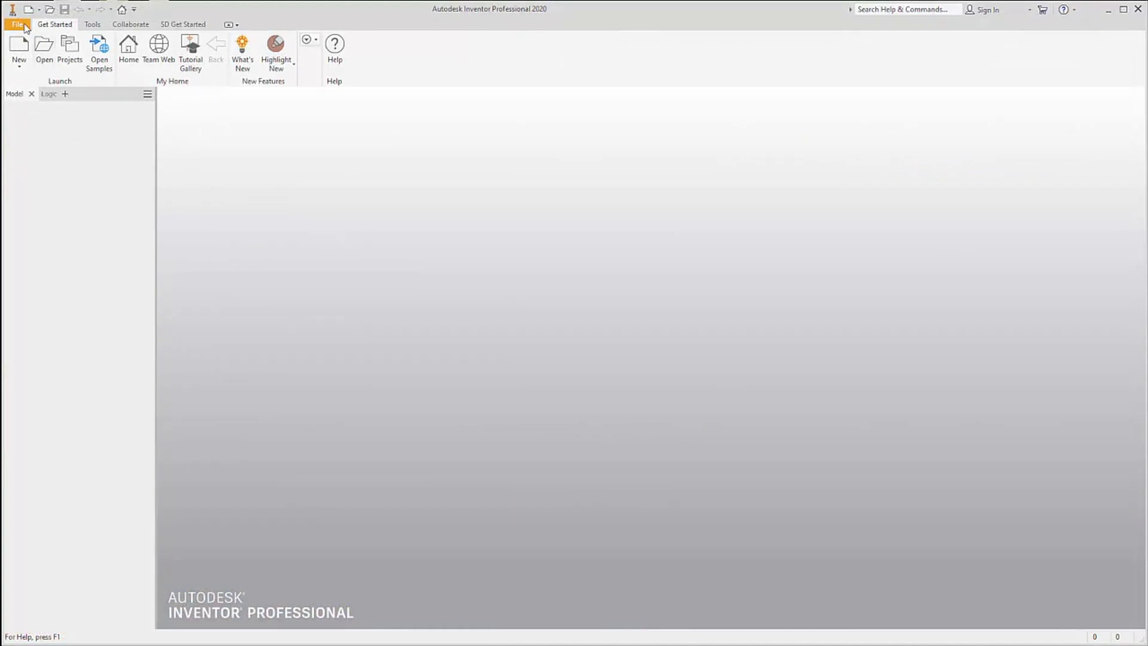
- Switch to Inventor and create a new part shown in the home view
left_click(28, 9)
double_click(519, 261)
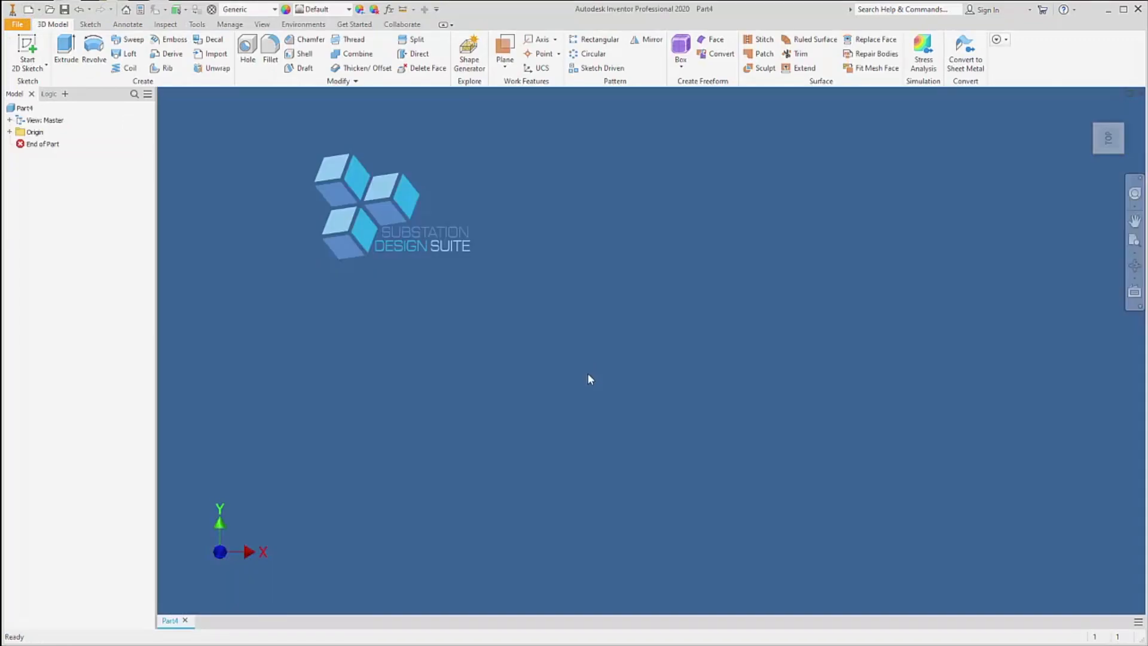
left_click(1090, 113)
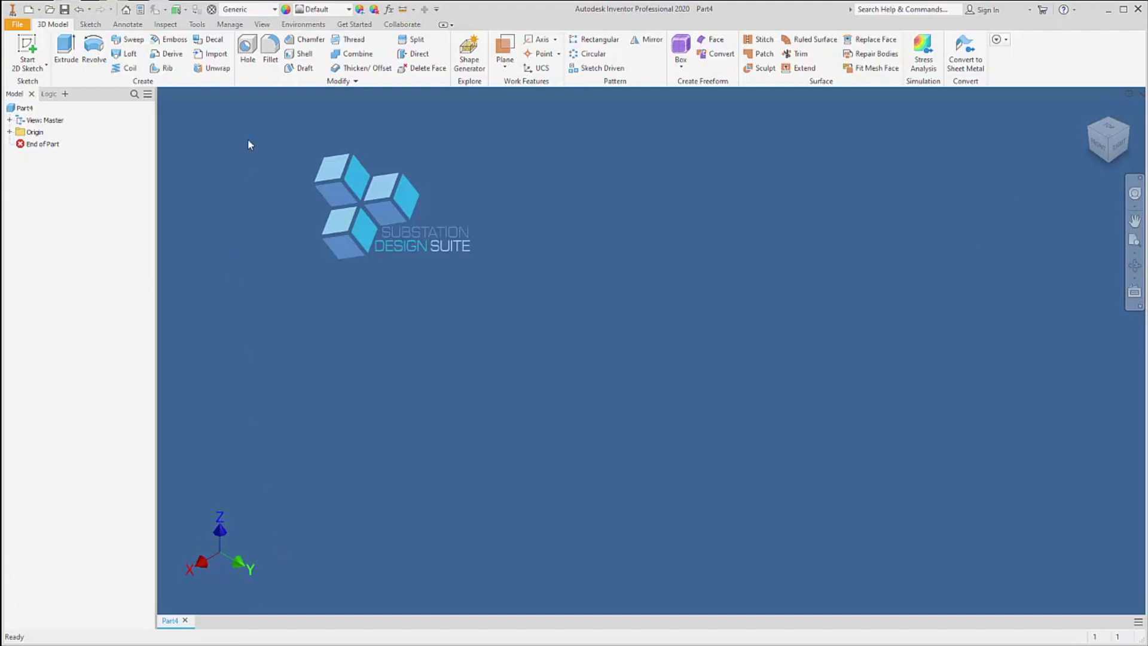
- Attach the point cloud file Substation Clipped Unified - Copy.rcp and place it in the part
left_click(229, 25)
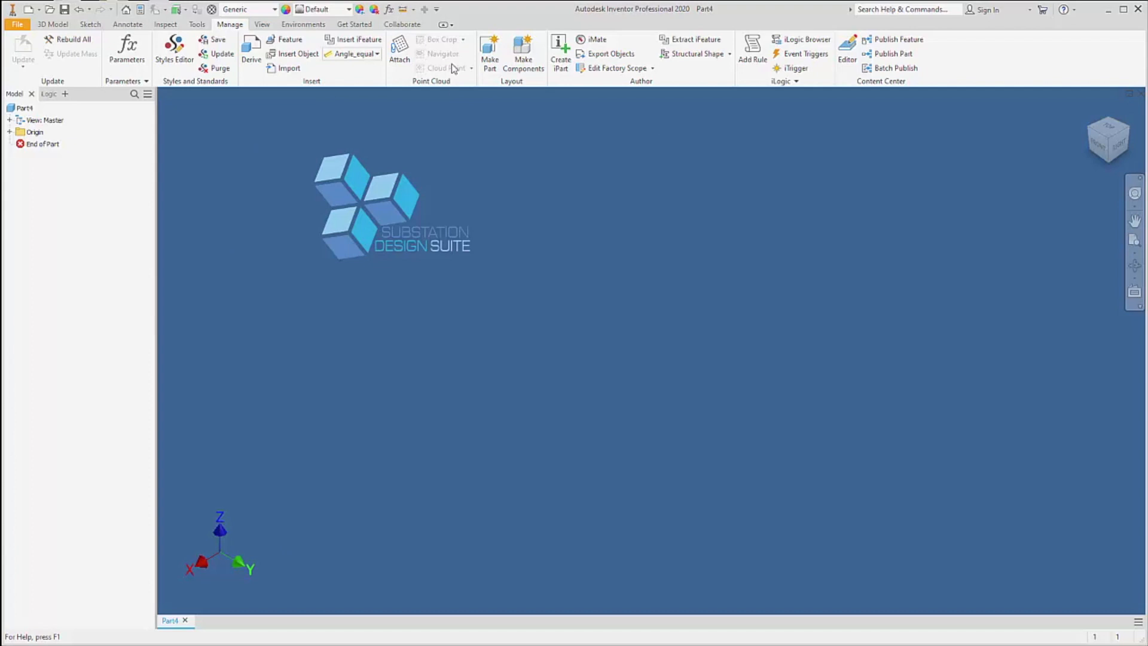
left_click(399, 52)
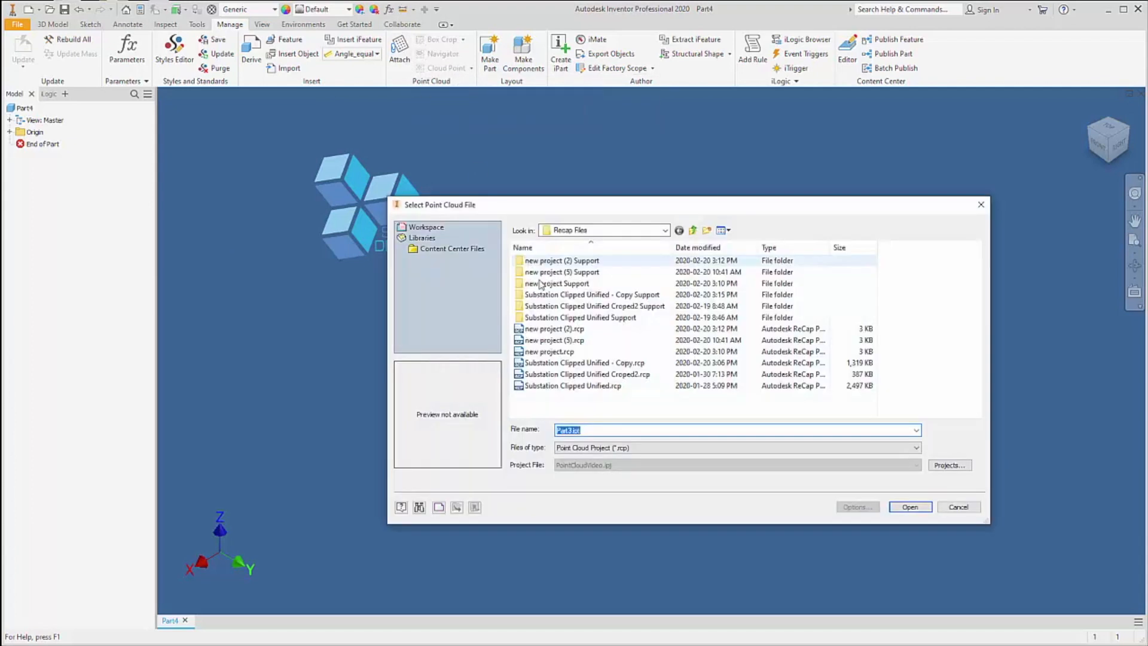
left_click(619, 363)
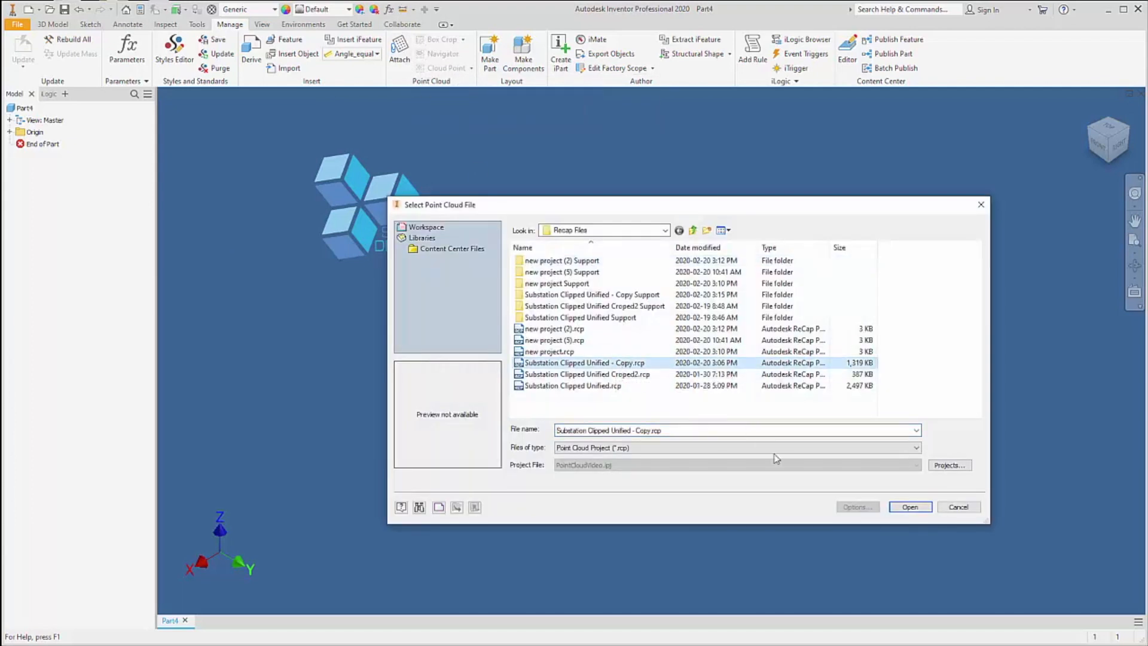
left_click(909, 507)
left_click(541, 315)
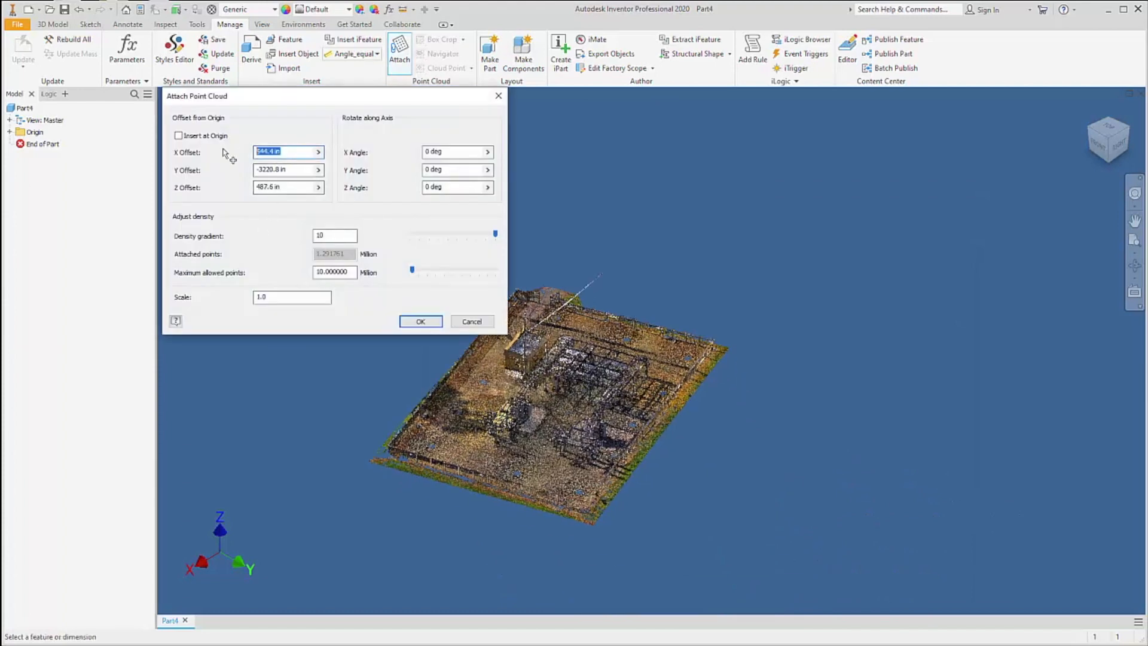
- Set the point cloud's X, Y and Z offsets from the origin to 0
type("0")
key("Tab")
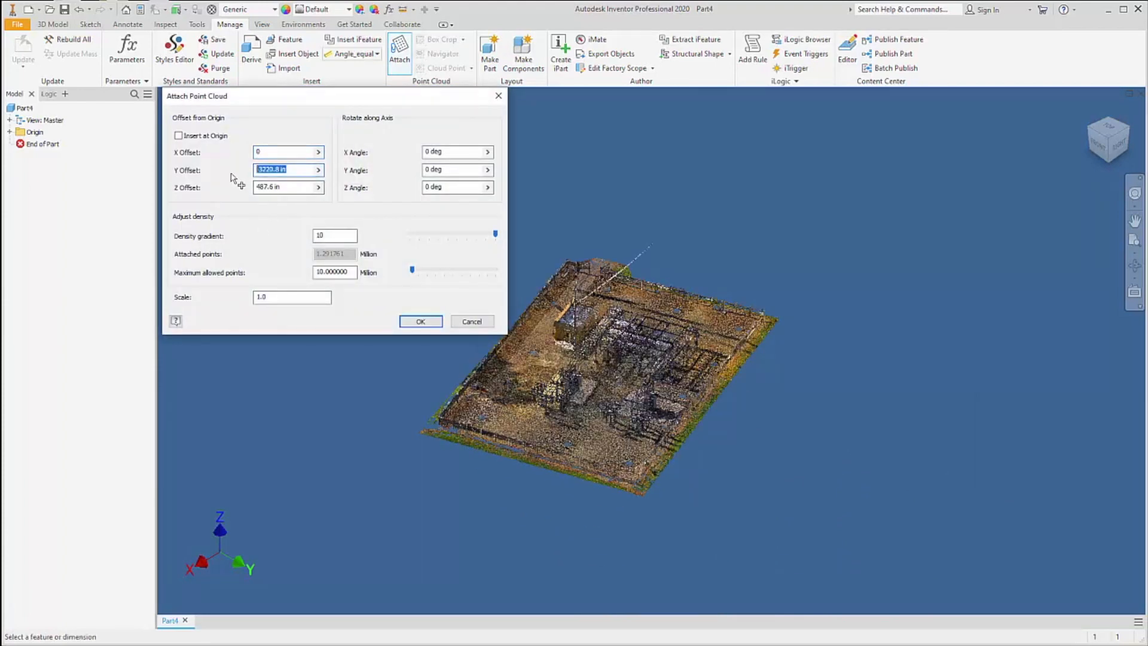
type("0")
double_click(268, 188)
type("0")
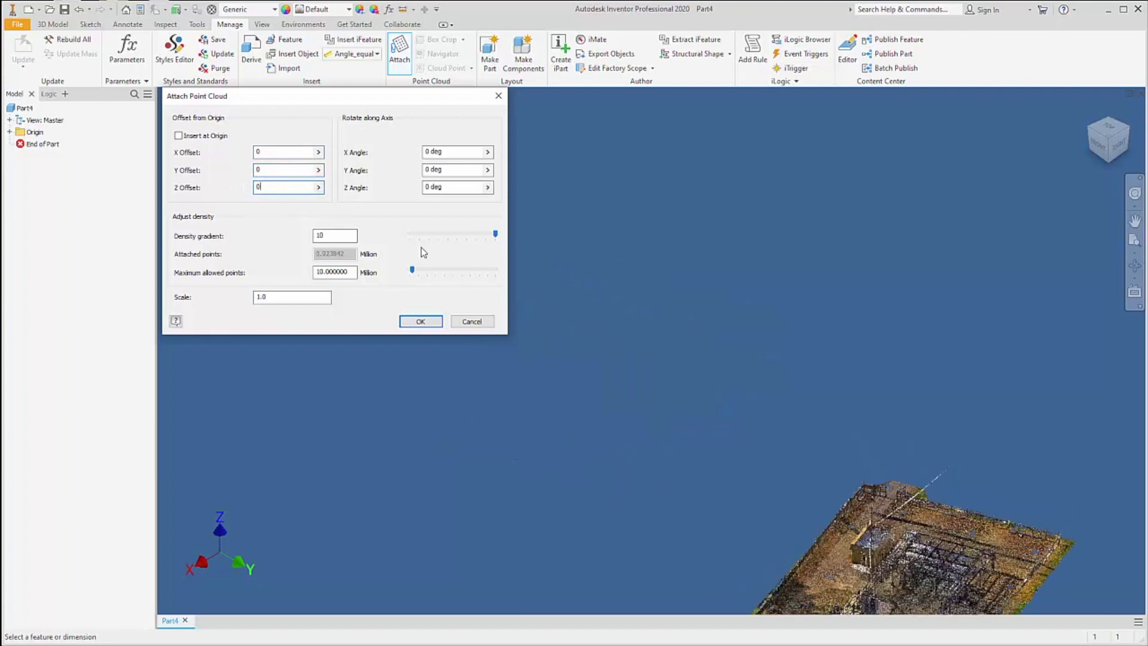
- Rotate the point cloud to a Z angle of -19.5 degrees so the site squares up with the axes
scroll(665, 287, "down", 5)
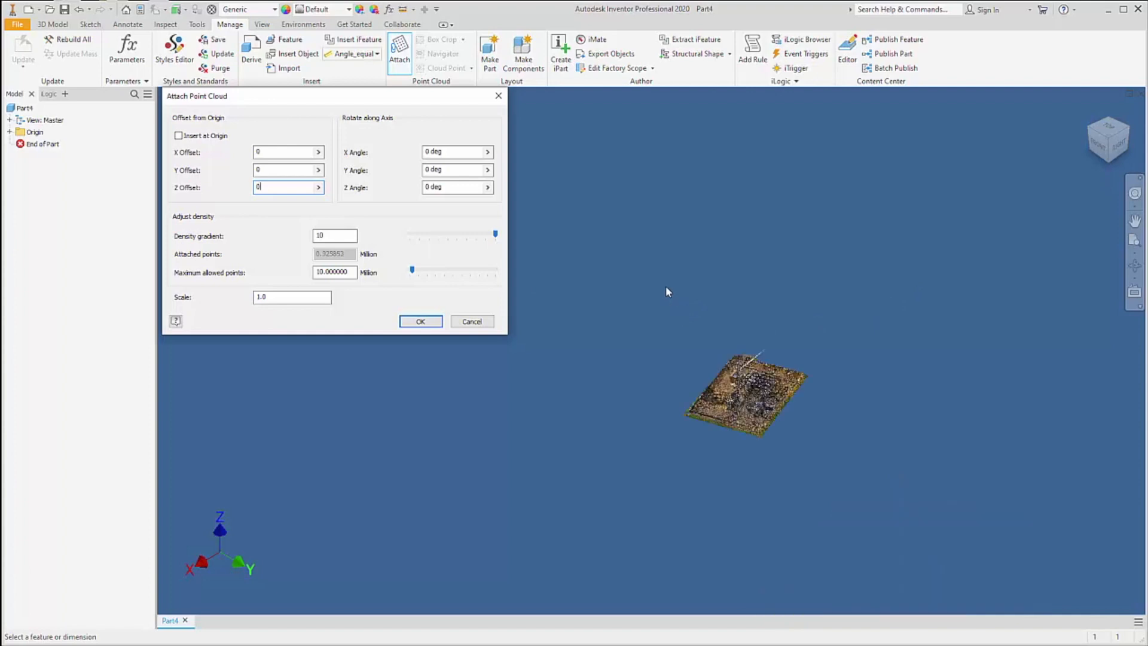
scroll(729, 342, "up", 8)
left_click(1114, 130)
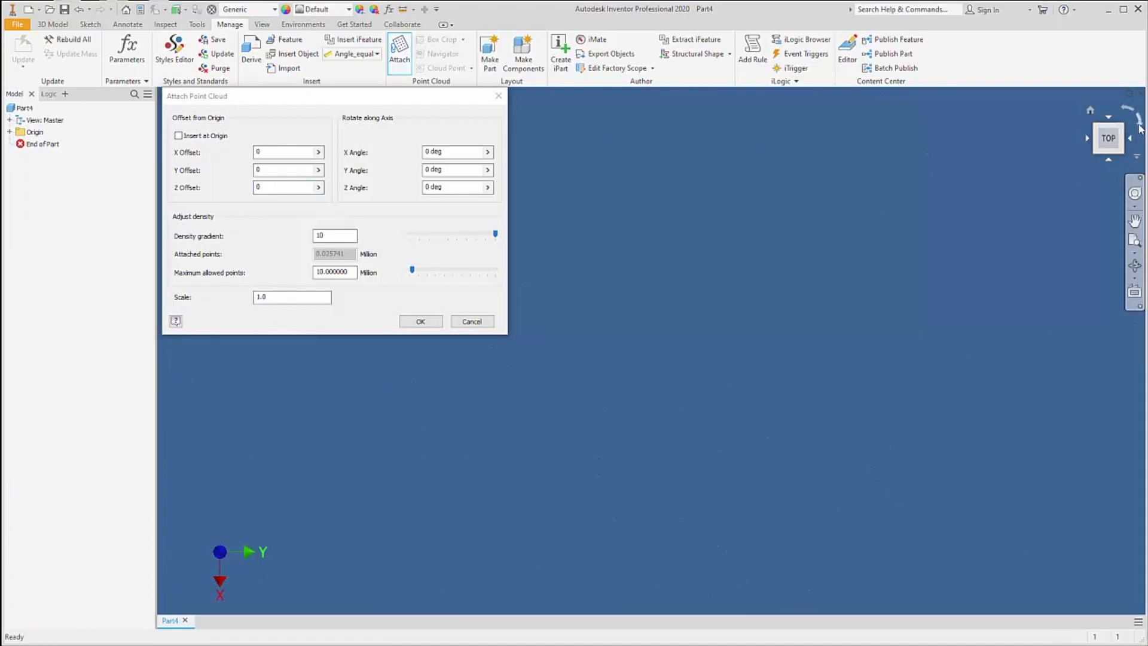
left_click(1141, 129)
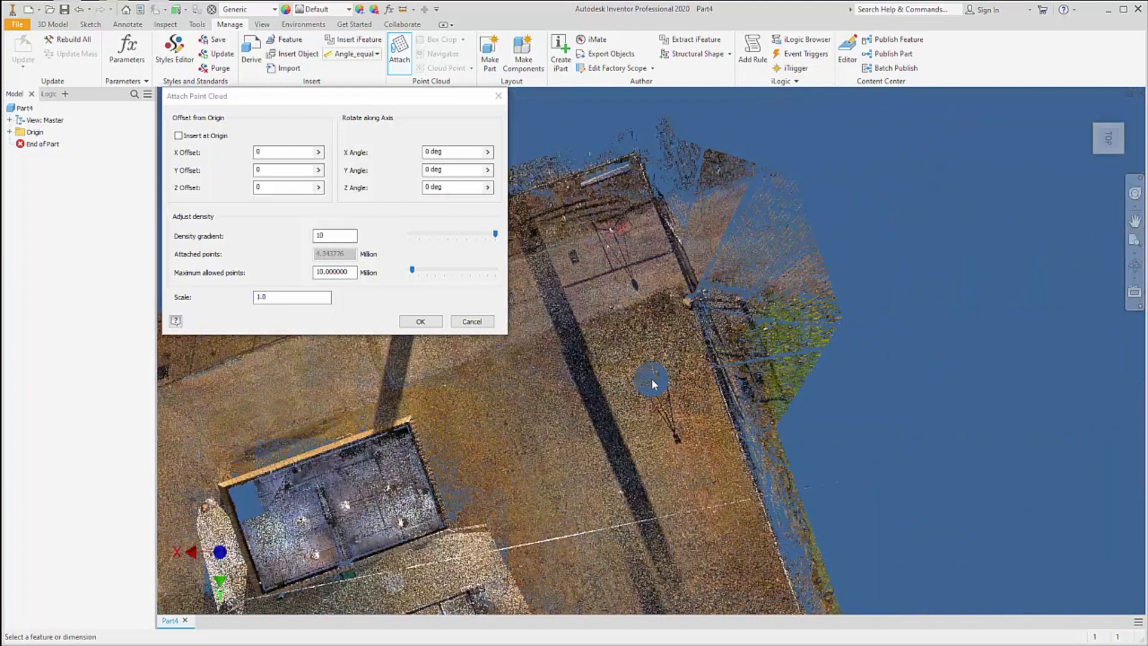
scroll(656, 384, "down", 5)
scroll(622, 427, "up", 5)
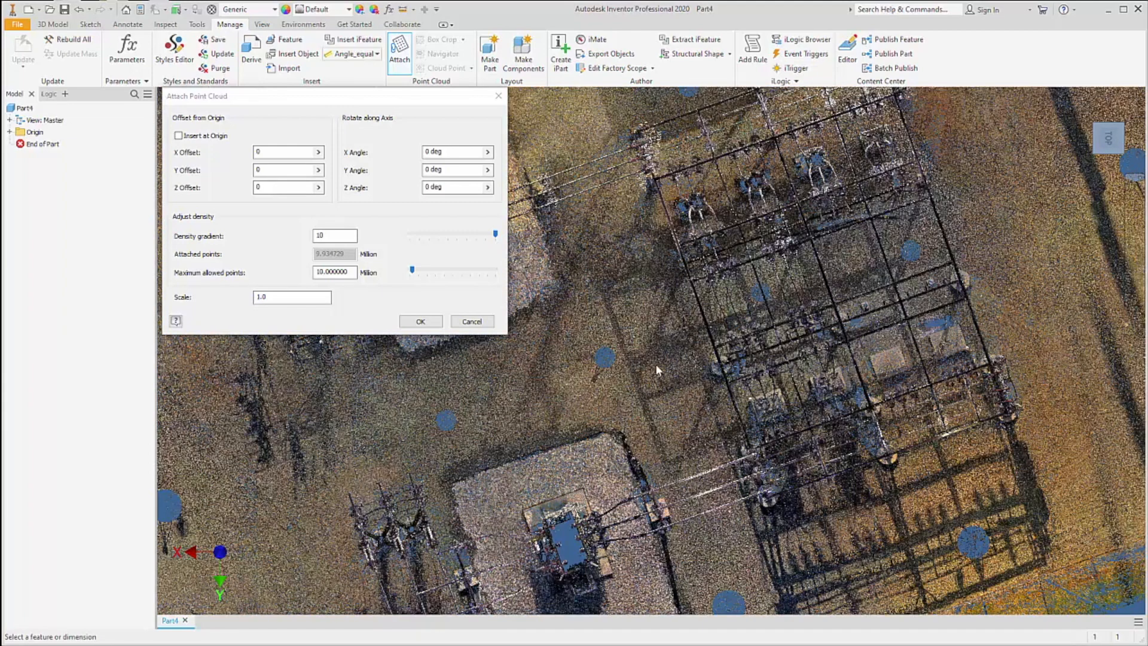
scroll(657, 370, "down", 2)
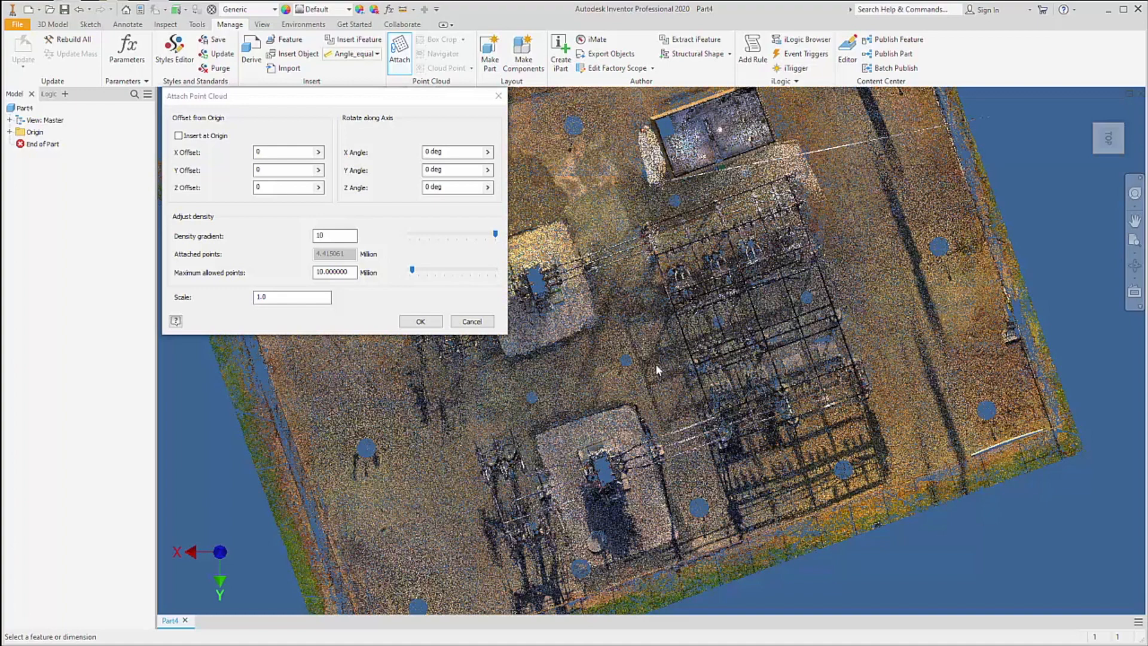
left_click(444, 187)
type("-19.5")
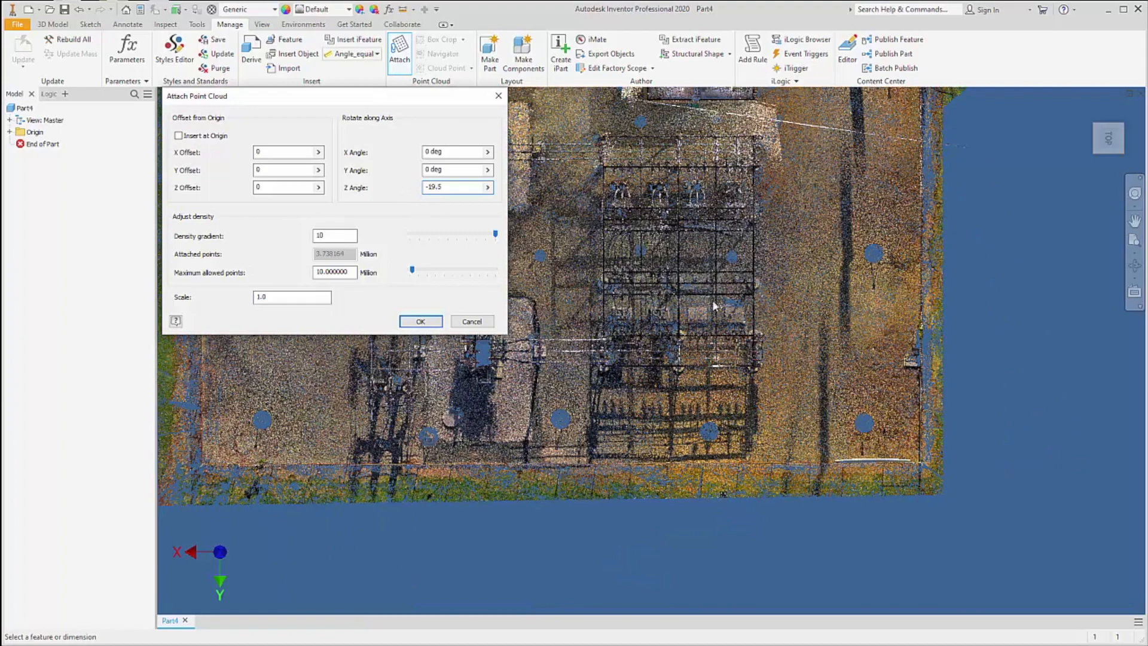
- Raise the maximum allowed points to about 99.55 million and finish attaching the point cloud
scroll(815, 319, "down", 3)
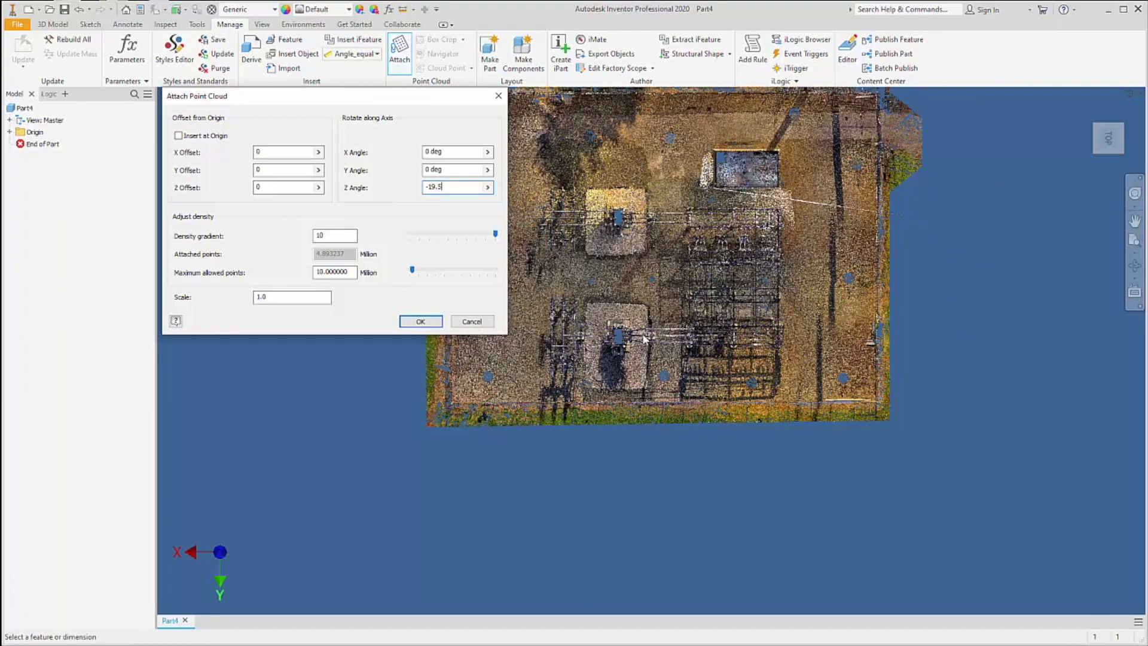
scroll(642, 335, "up", 8)
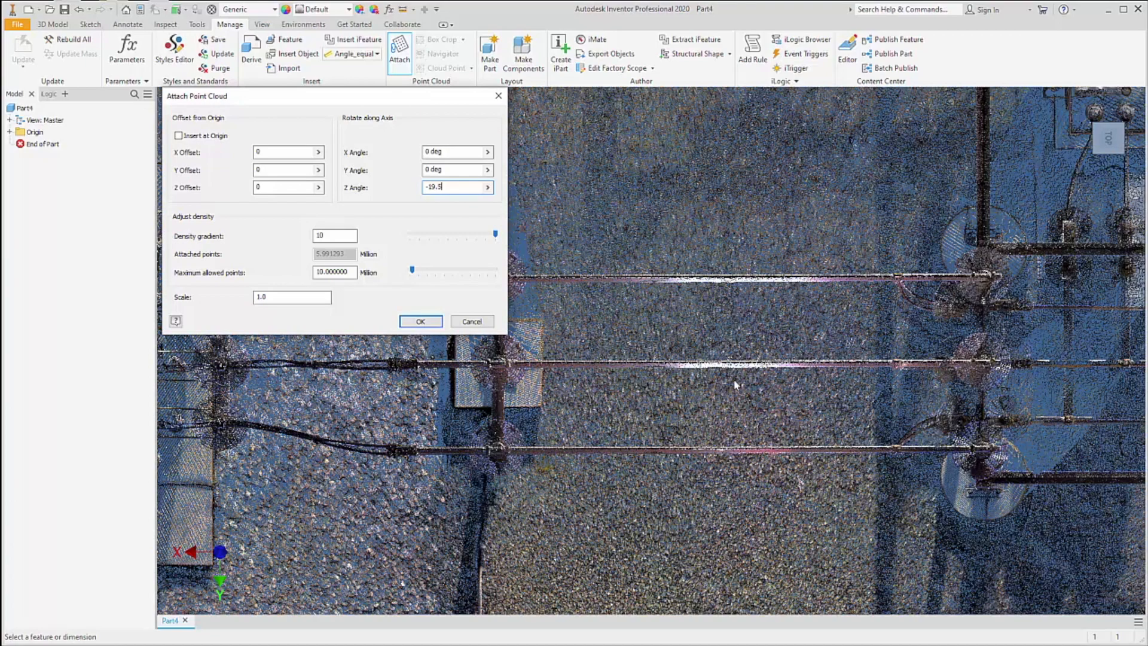
scroll(735, 384, "down", 4)
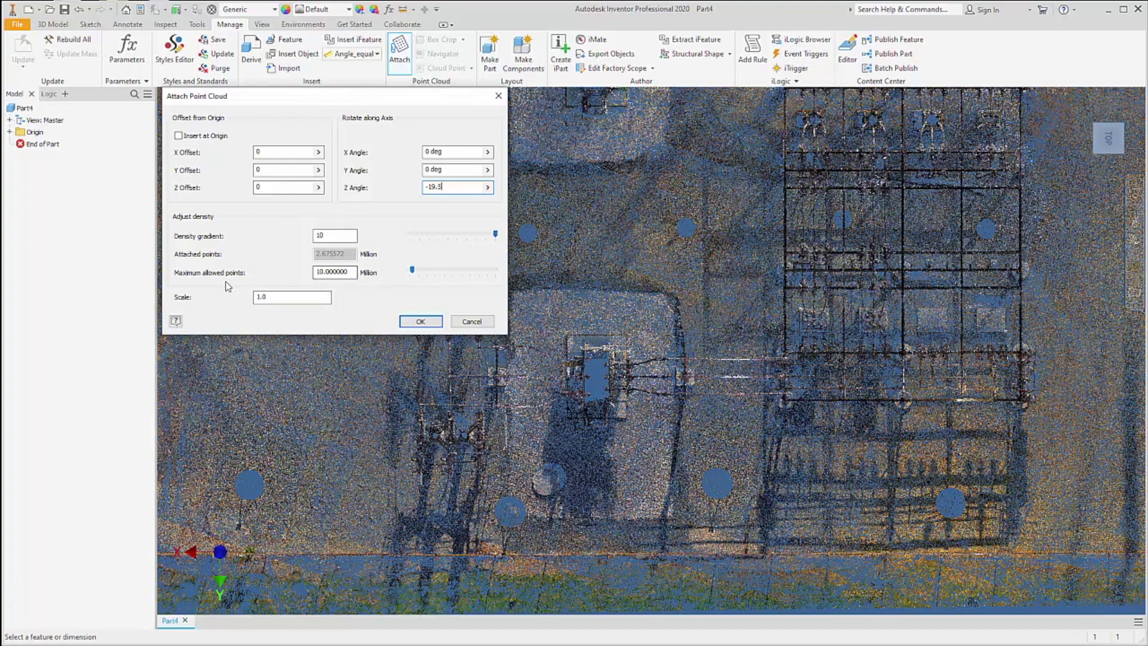
left_click_drag(415, 276, 448, 271)
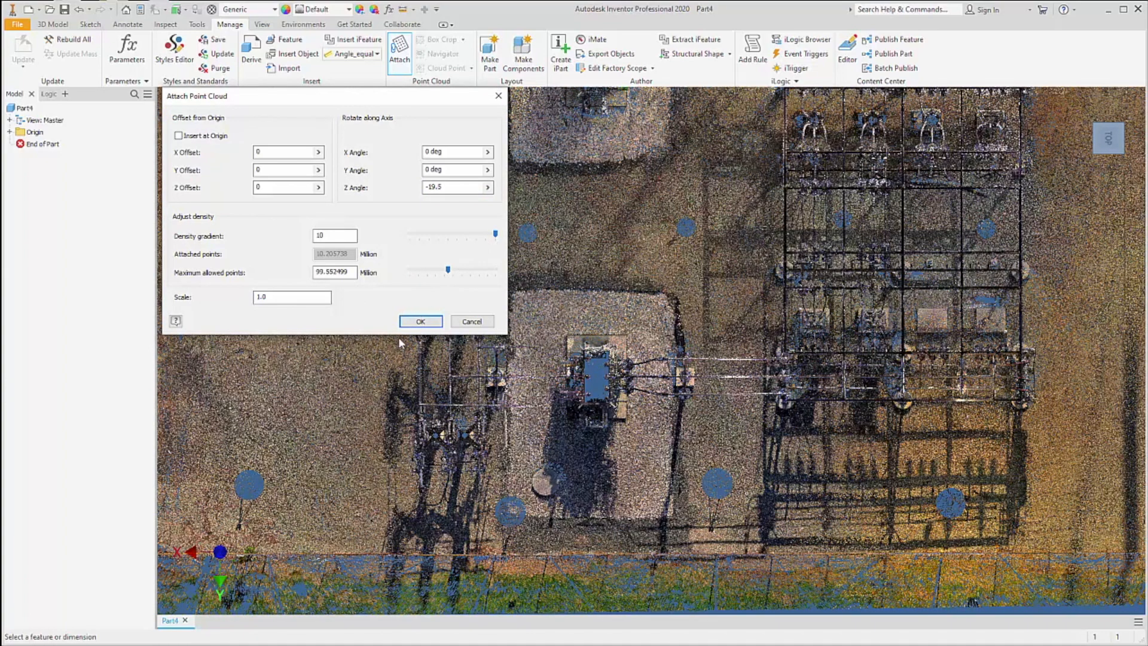
left_click(419, 322)
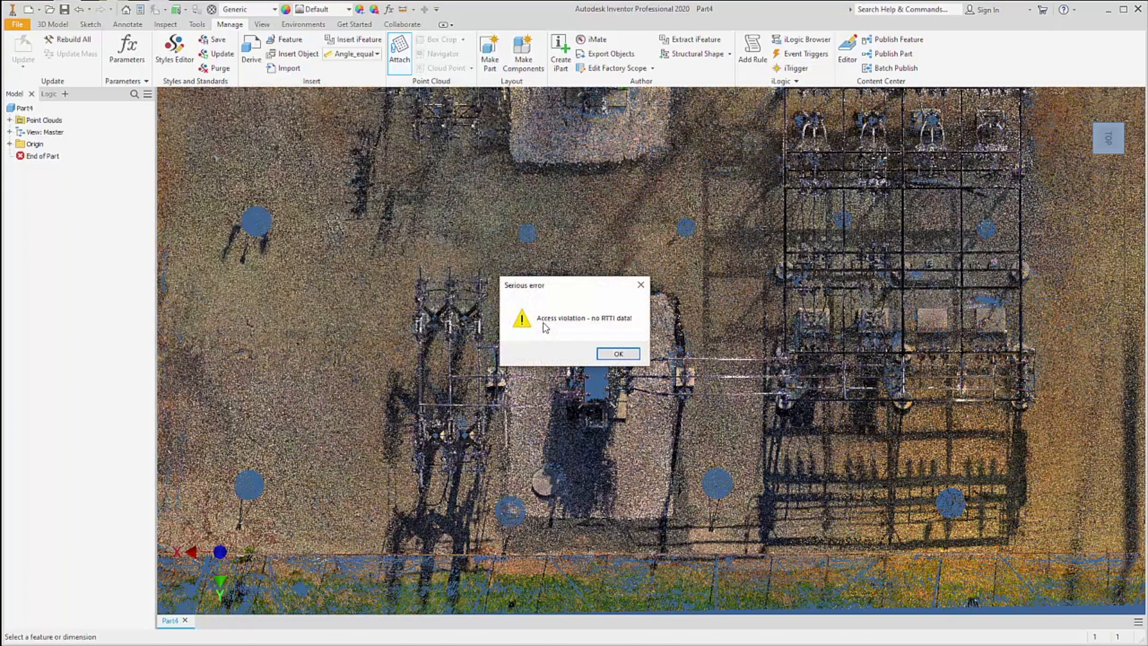
left_click(603, 354)
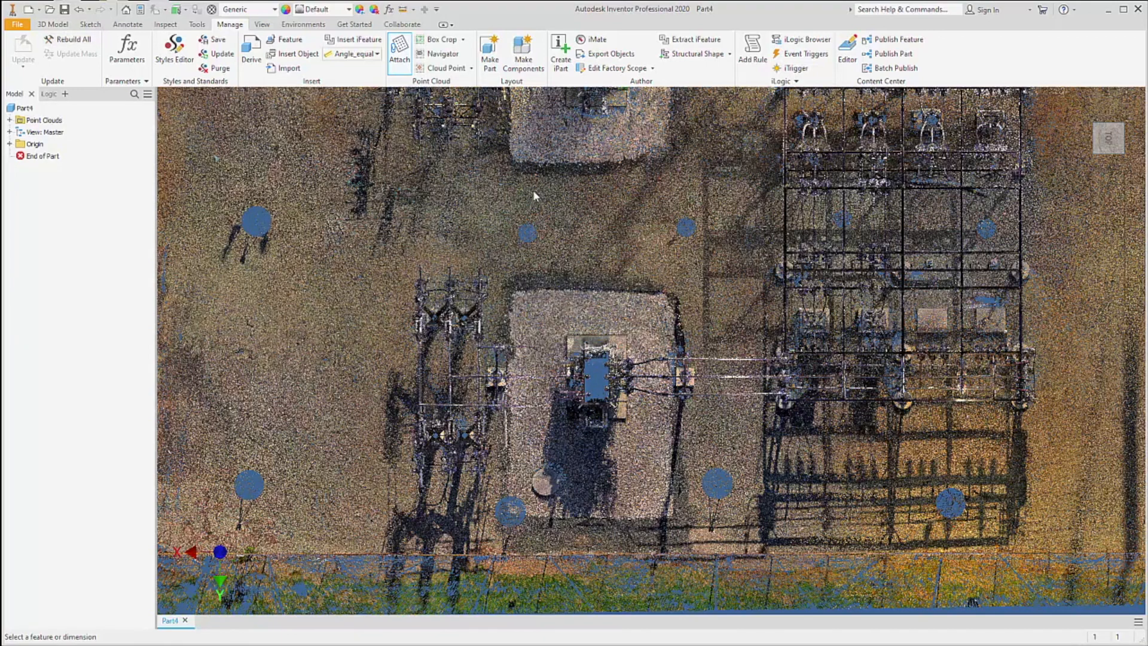
- Box-crop the point cloud around the transformer pad and adjoining bus structure, keeping only the points inside the box
left_click(1103, 123)
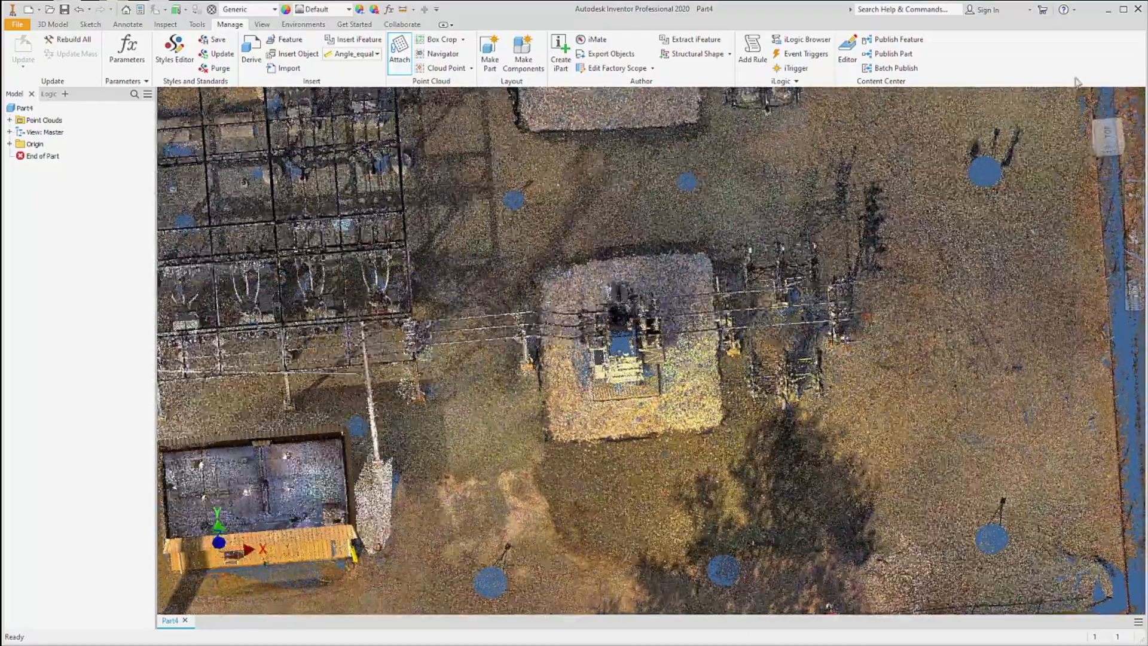
left_click(1108, 134)
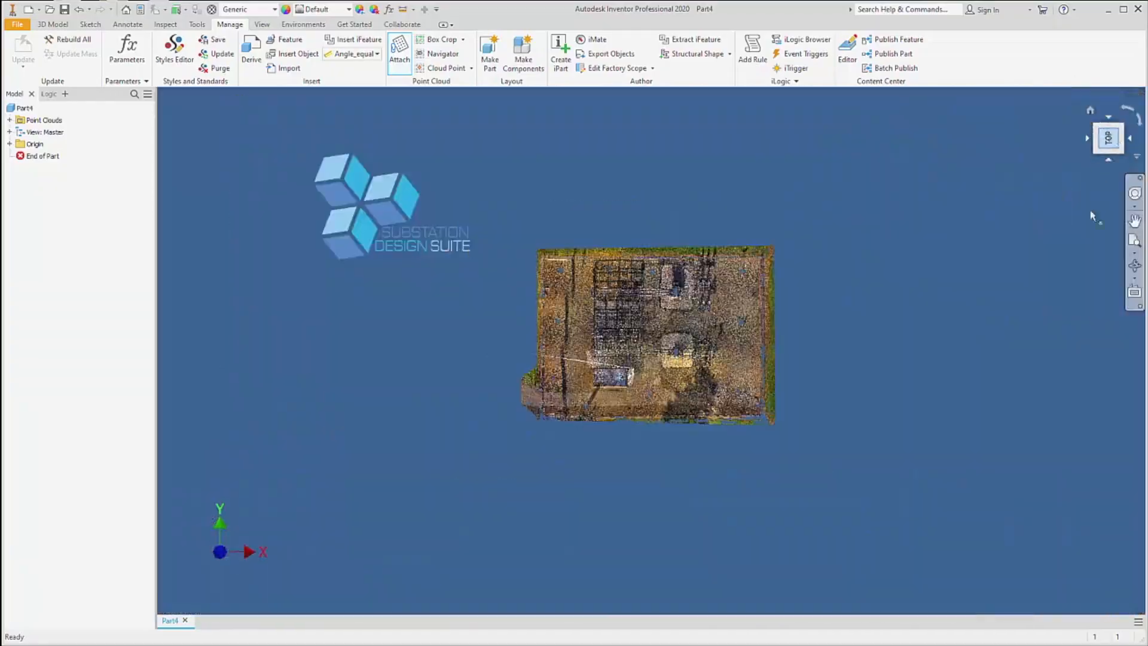
scroll(655, 354, "up", 8)
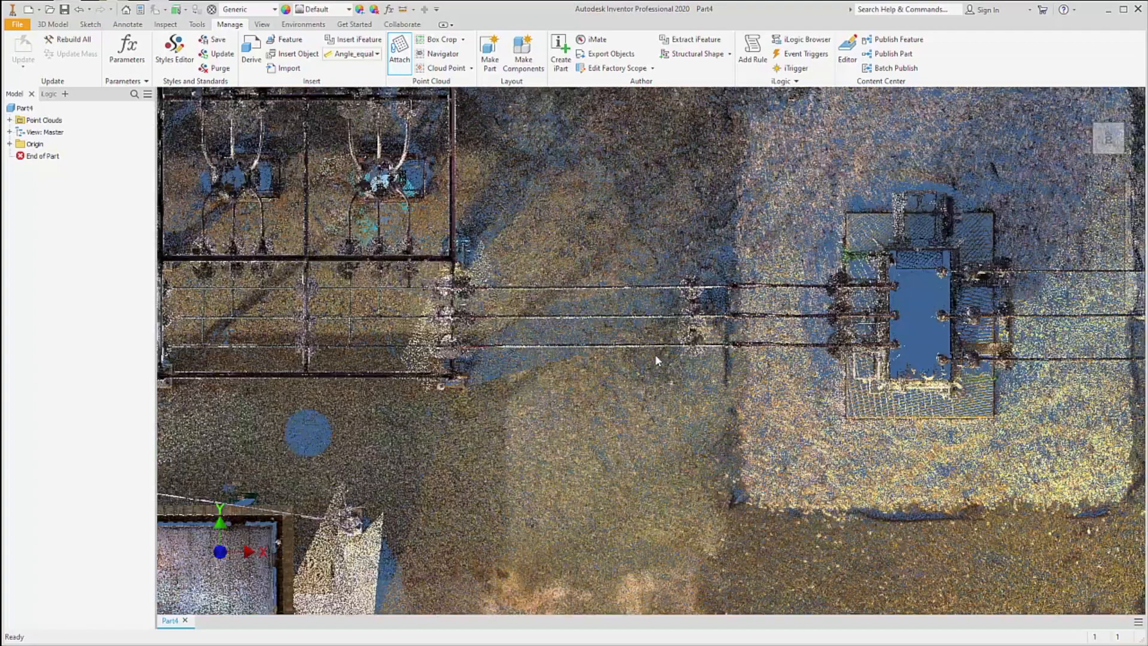
scroll(654, 354, "down", 3)
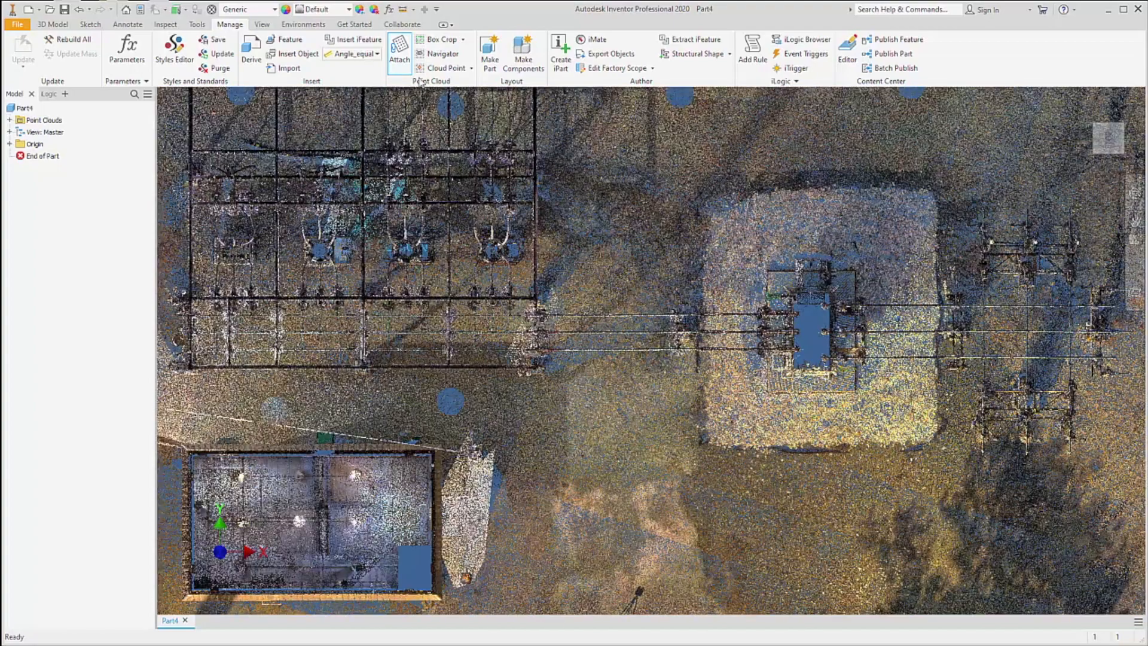
left_click(464, 40)
left_click(446, 58)
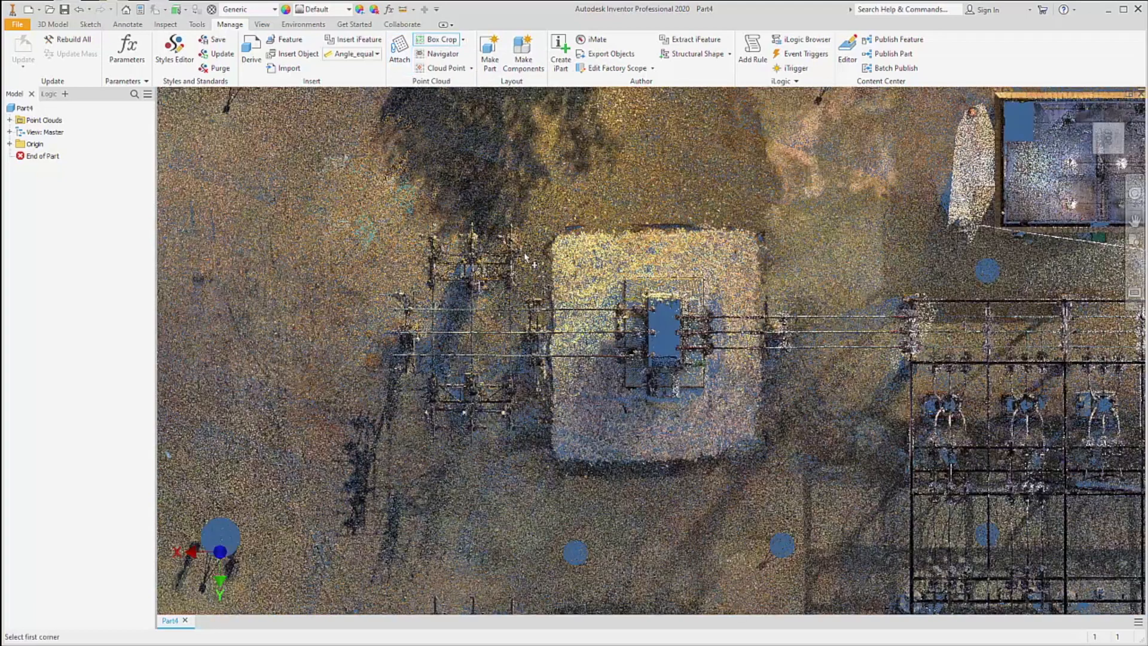
left_click(524, 204)
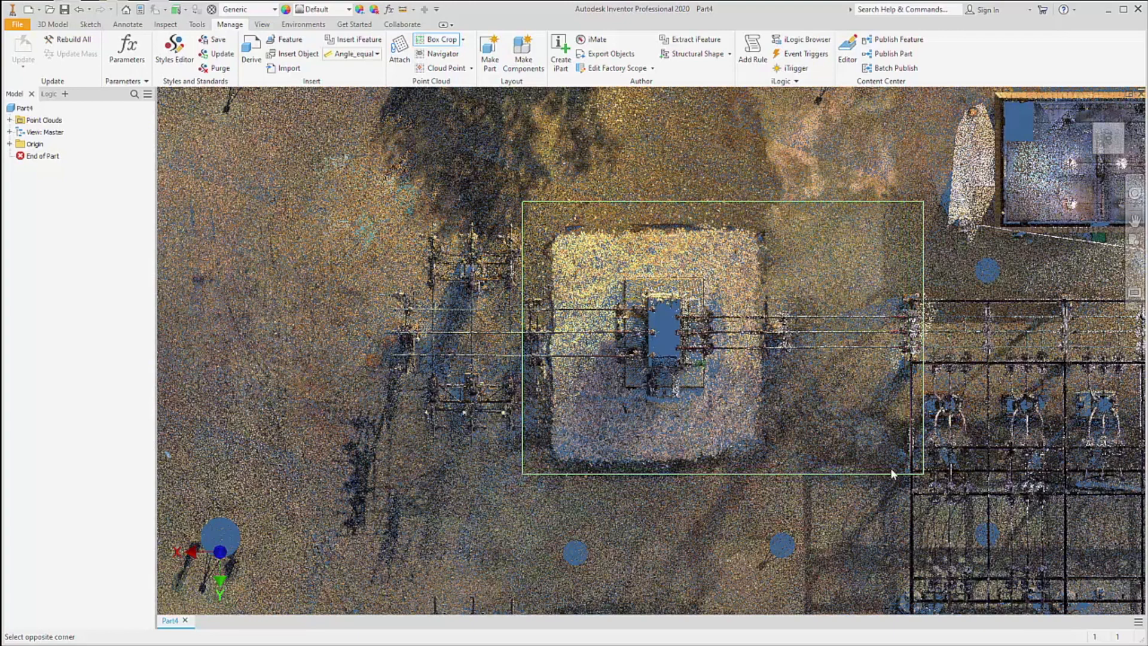
left_click(588, 377)
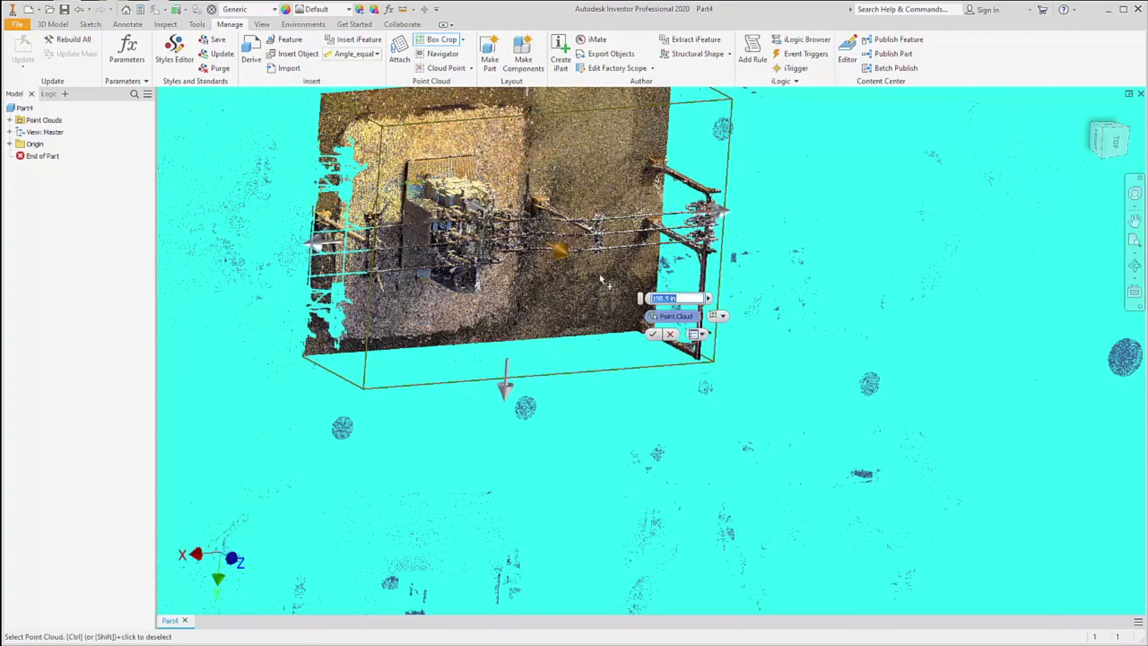
left_click(723, 317)
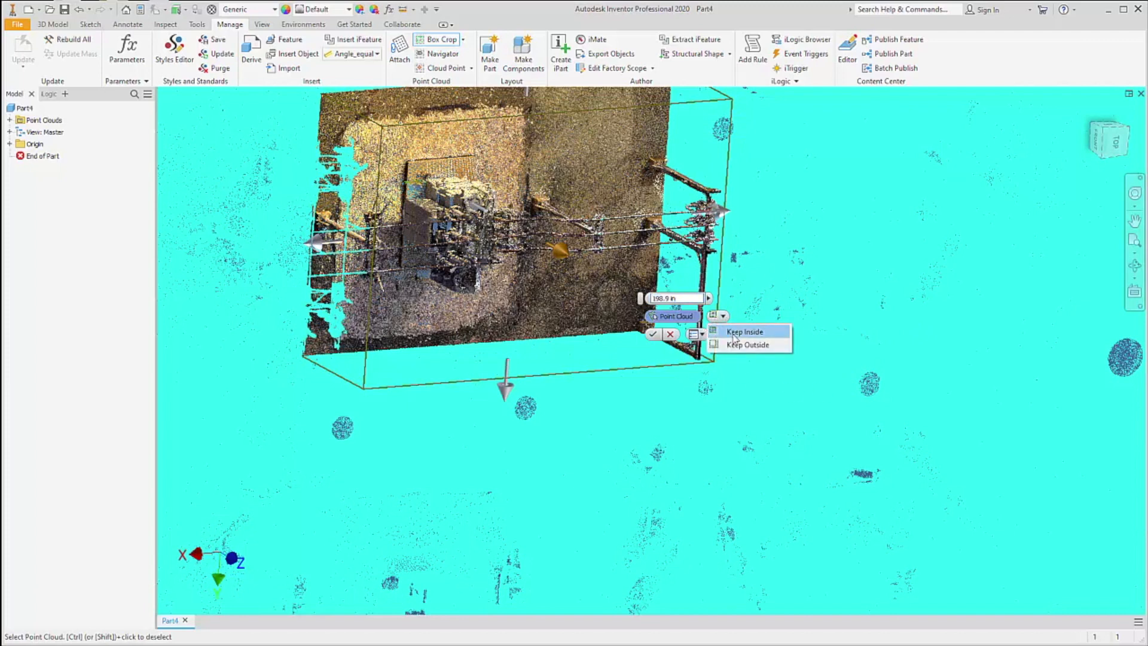
left_click(741, 332)
left_click(654, 334)
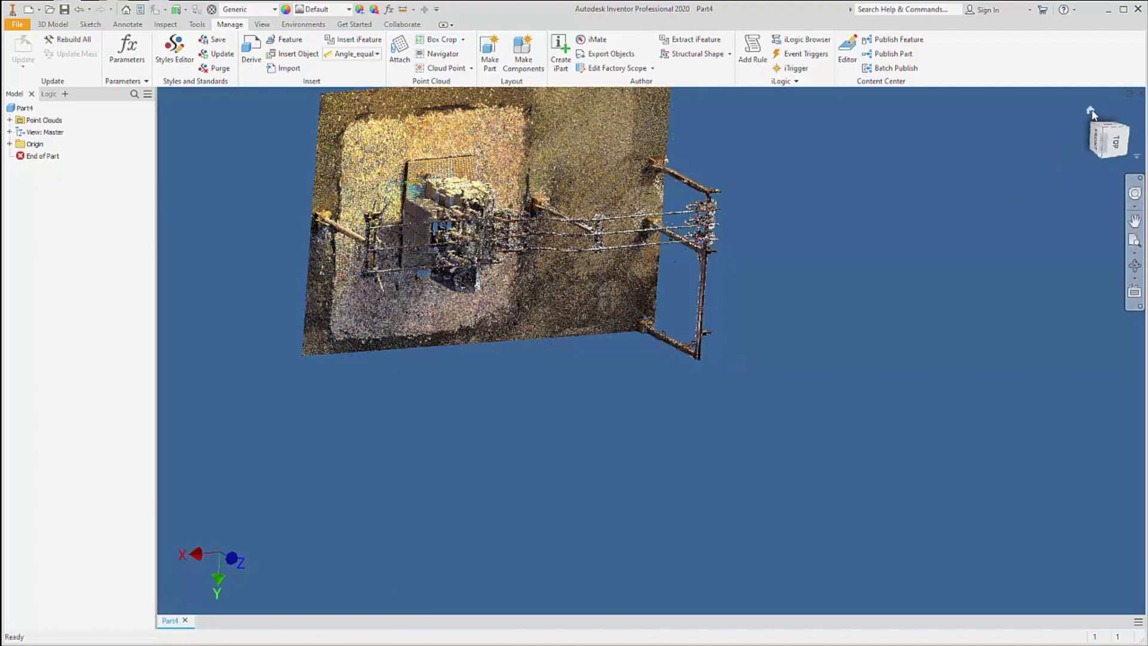
left_click(1092, 112)
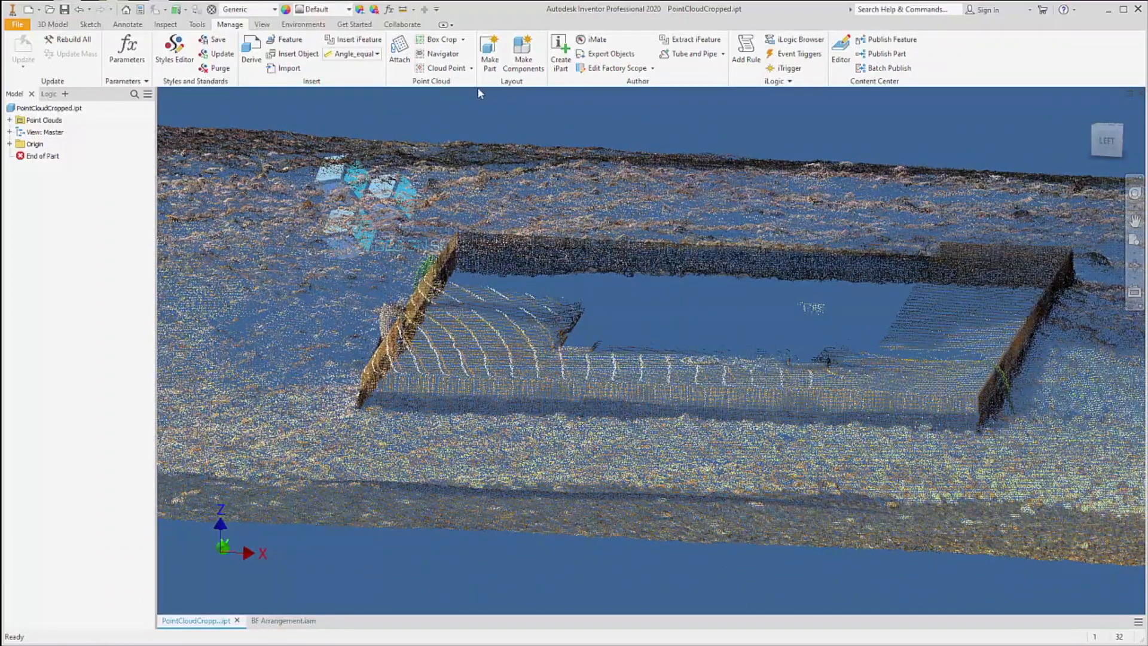
- Place cloud points as work points on three upper corners of the transformer pad in PointCloudCropped.ipt
left_click(446, 68)
left_click(365, 374)
key("Return")
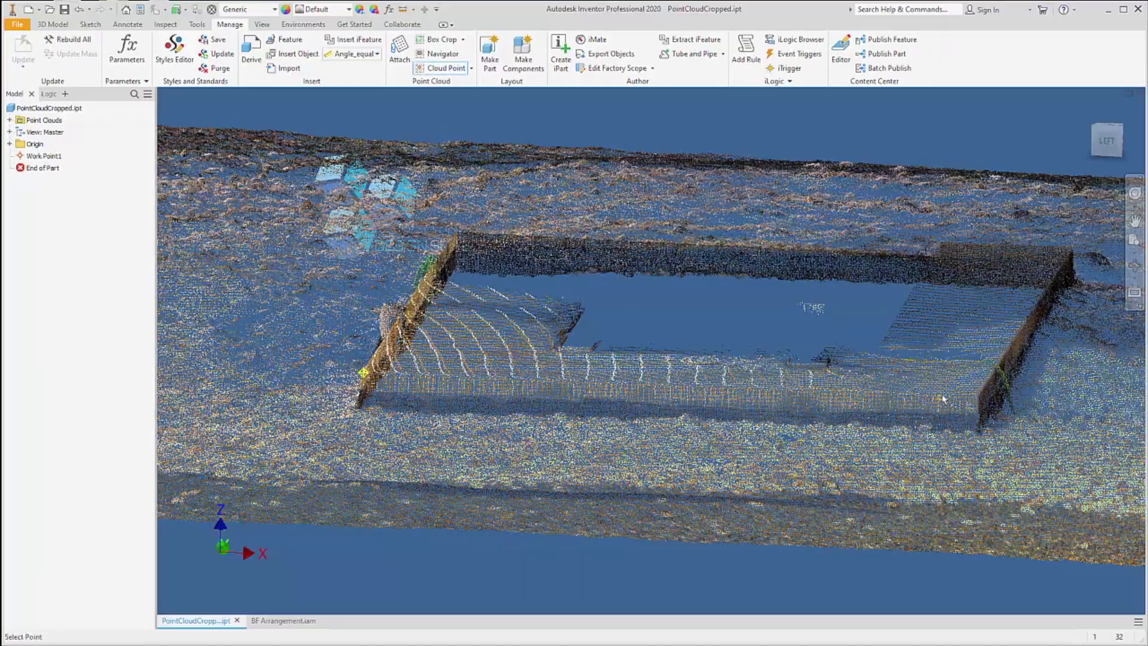
left_click(981, 398)
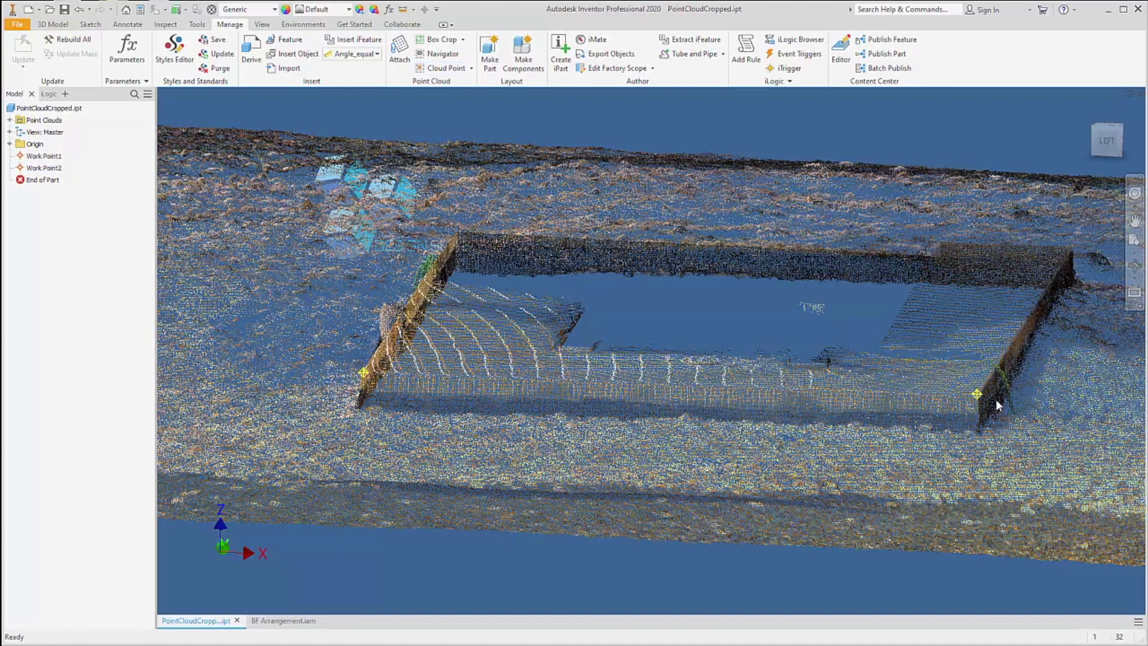
middle_click_drag(798, 309, 303, 257, "shift")
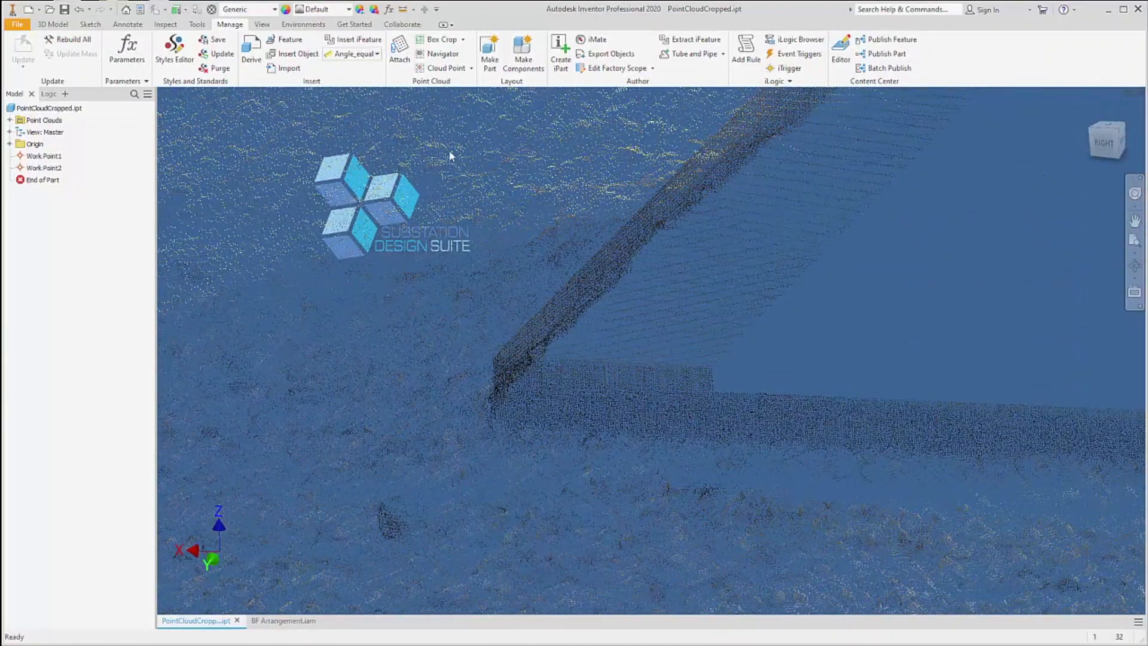
left_click(445, 68)
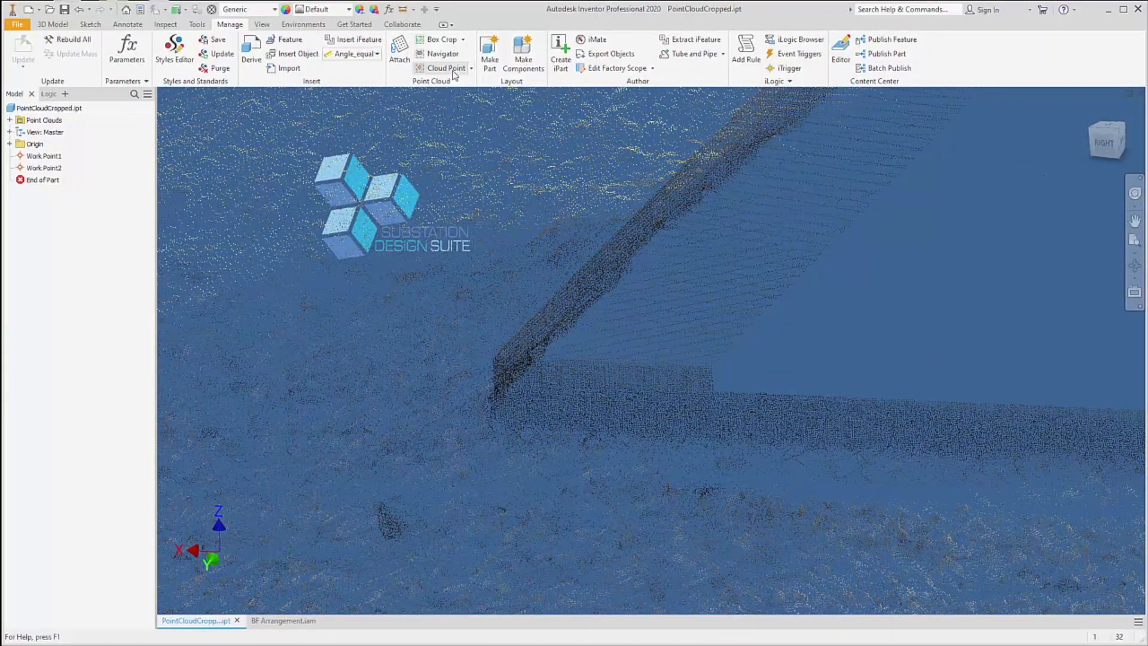
left_click(501, 360)
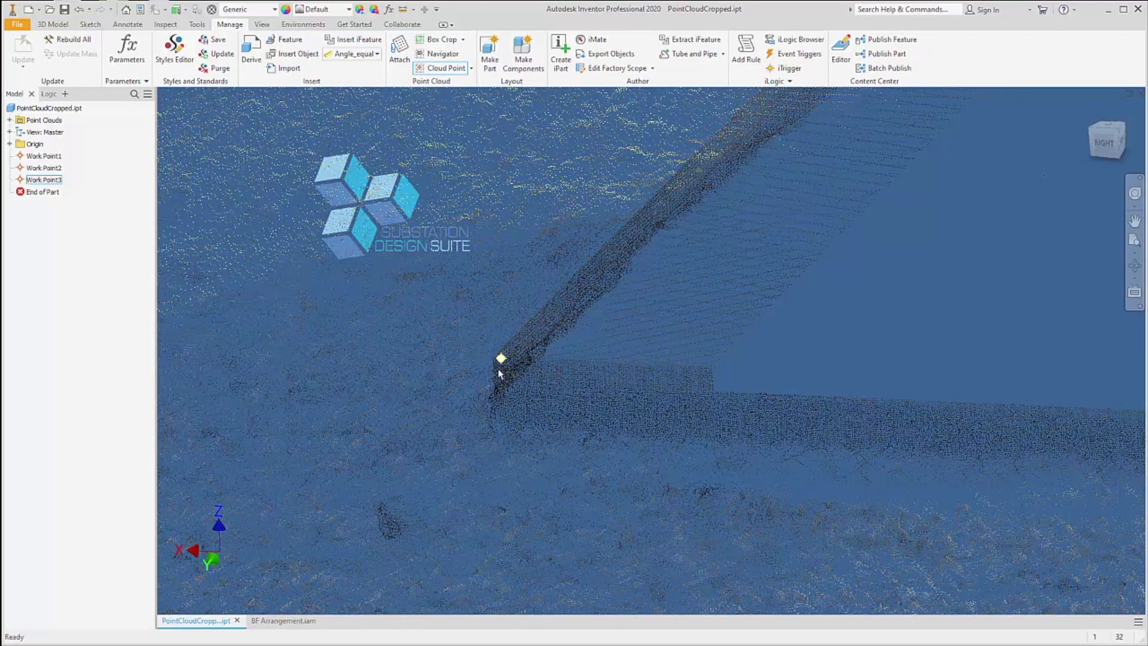
- Create a work plane through the three work points on the transformer pad's corners
scroll(425, 427, "up", 5)
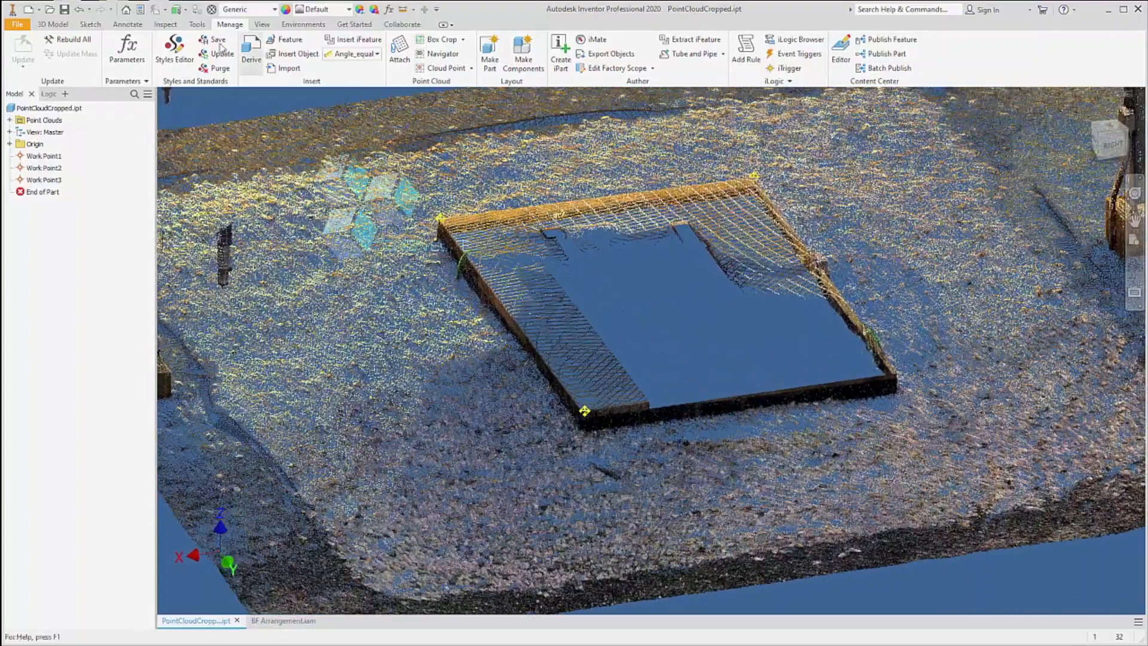
left_click(54, 25)
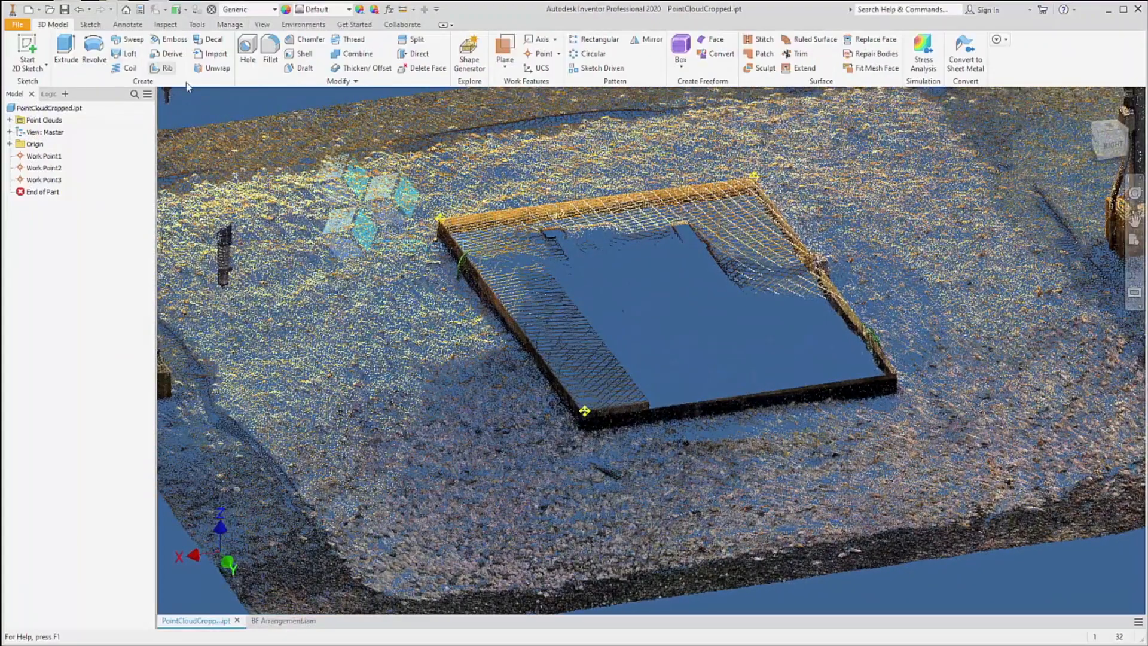
left_click(503, 49)
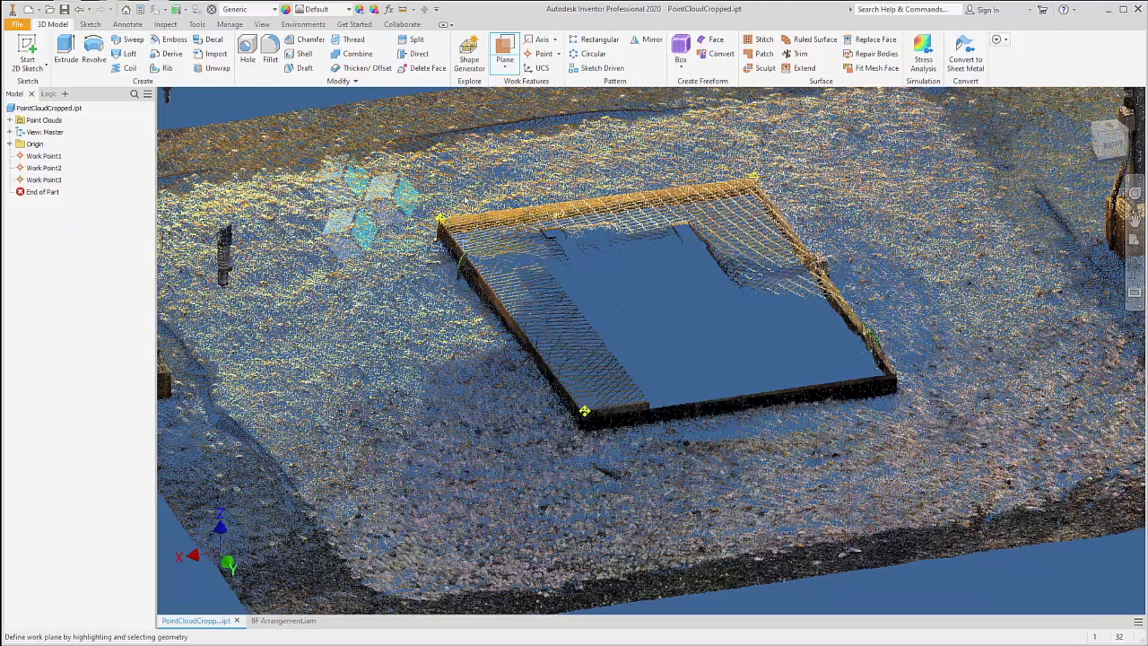
left_click(441, 219)
left_click(584, 411)
left_click(755, 176)
key("F5")
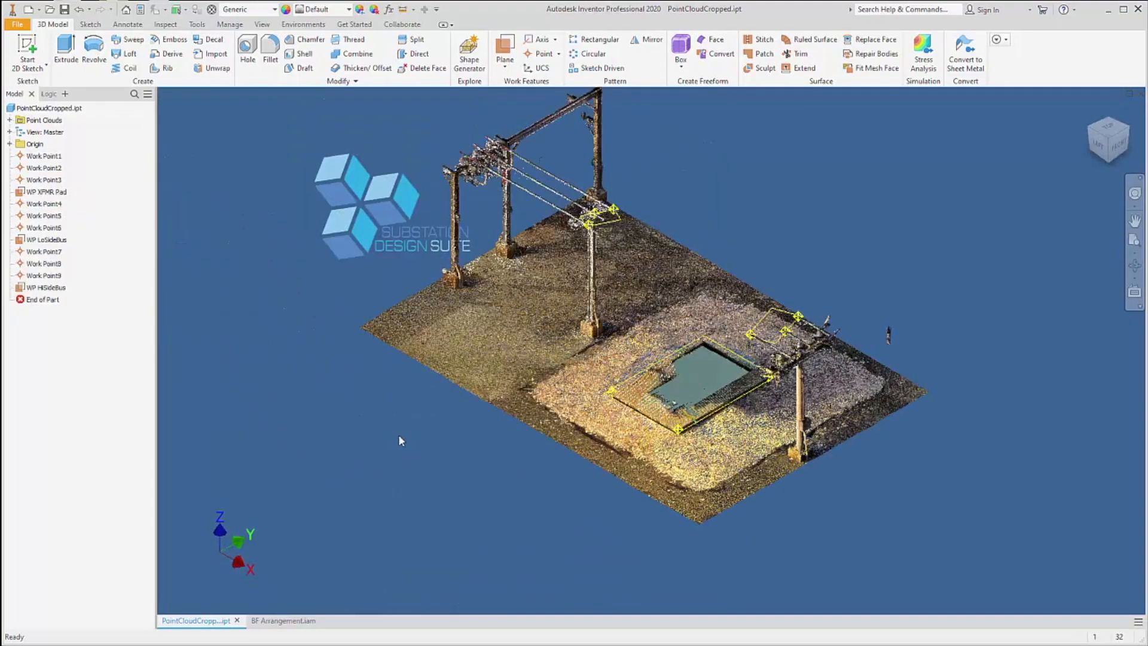
- Examine the transformer pad and bus work planes in the cropped point cloud, including WP HiSideBus
scroll(399, 440, "up", 5)
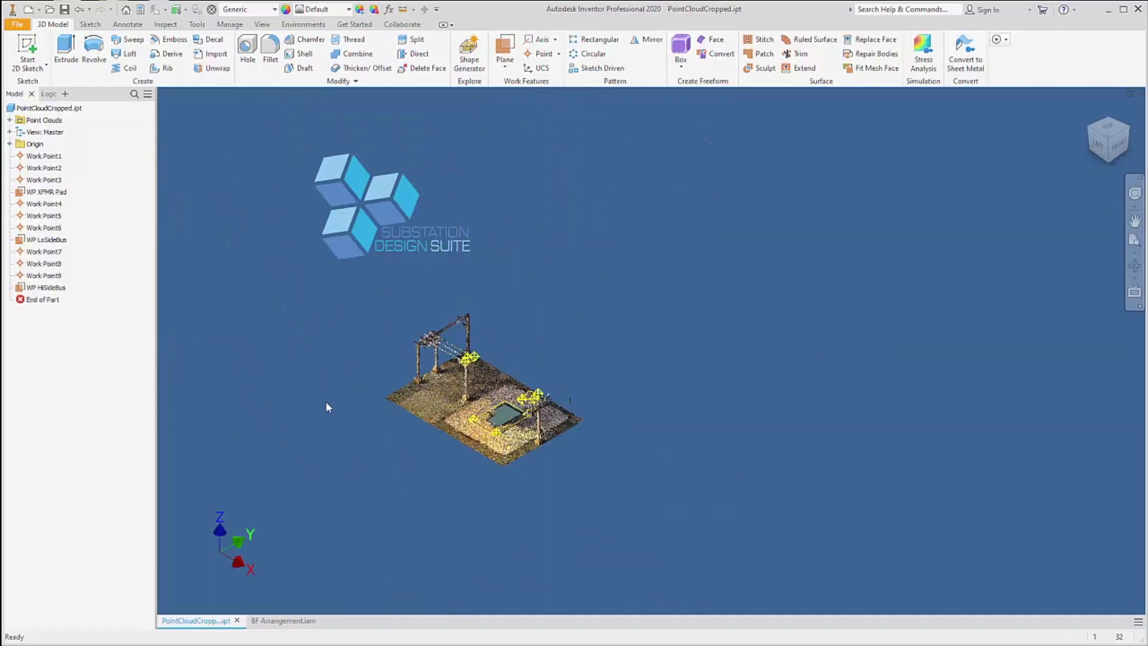
scroll(460, 477, "down", 8)
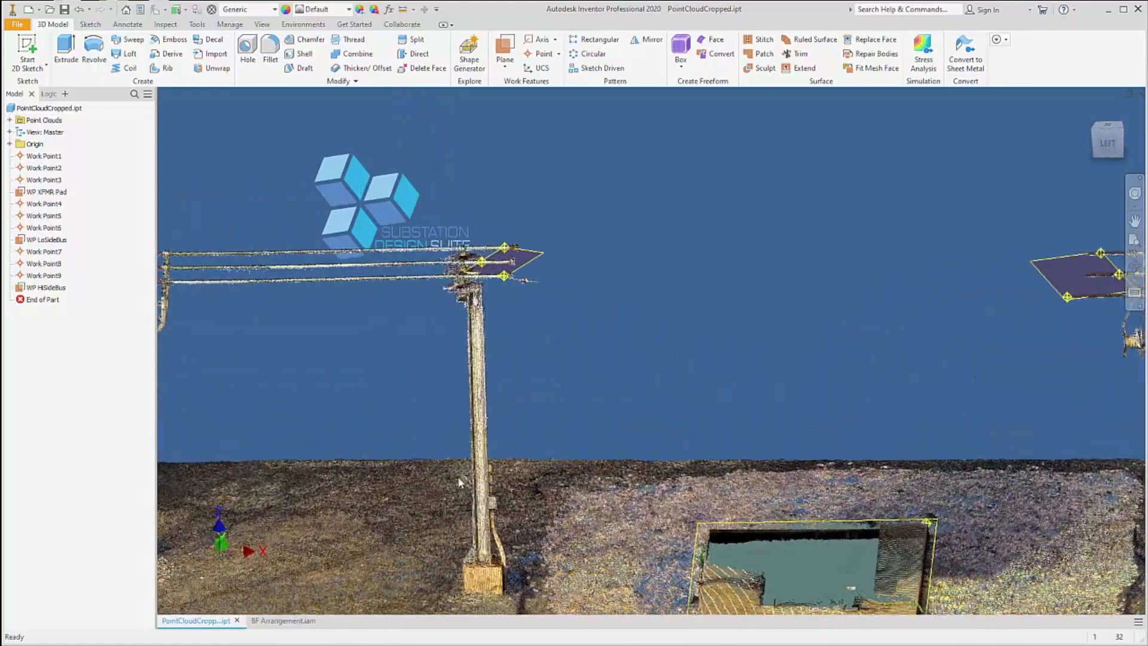
left_click(47, 288)
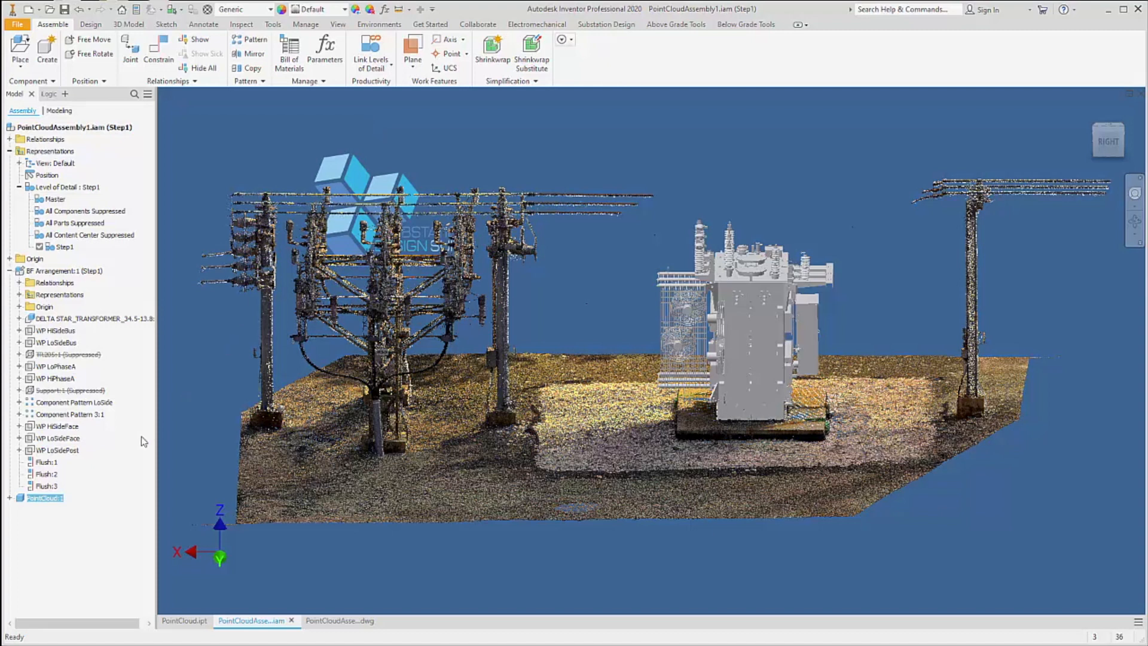
- Review the bottom-of-bus work plane in PointCloud:1 and the WP LoSidePost and WP HiSideFace planes in BF Arrangement:1
left_click(10, 498)
left_click(60, 533)
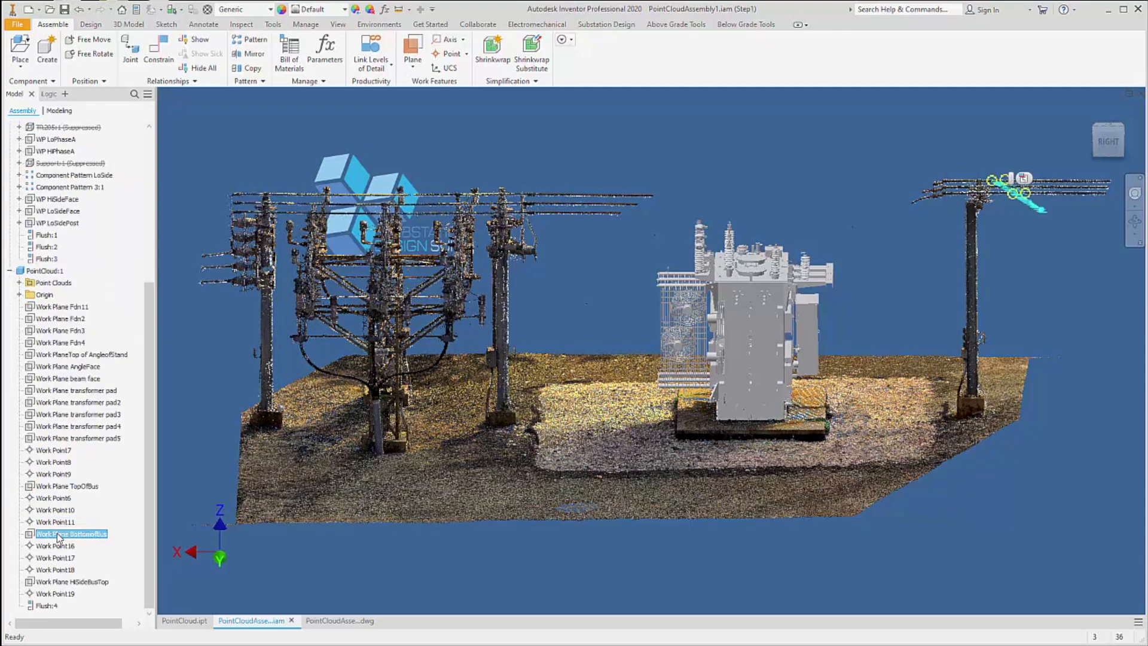
left_click(10, 271)
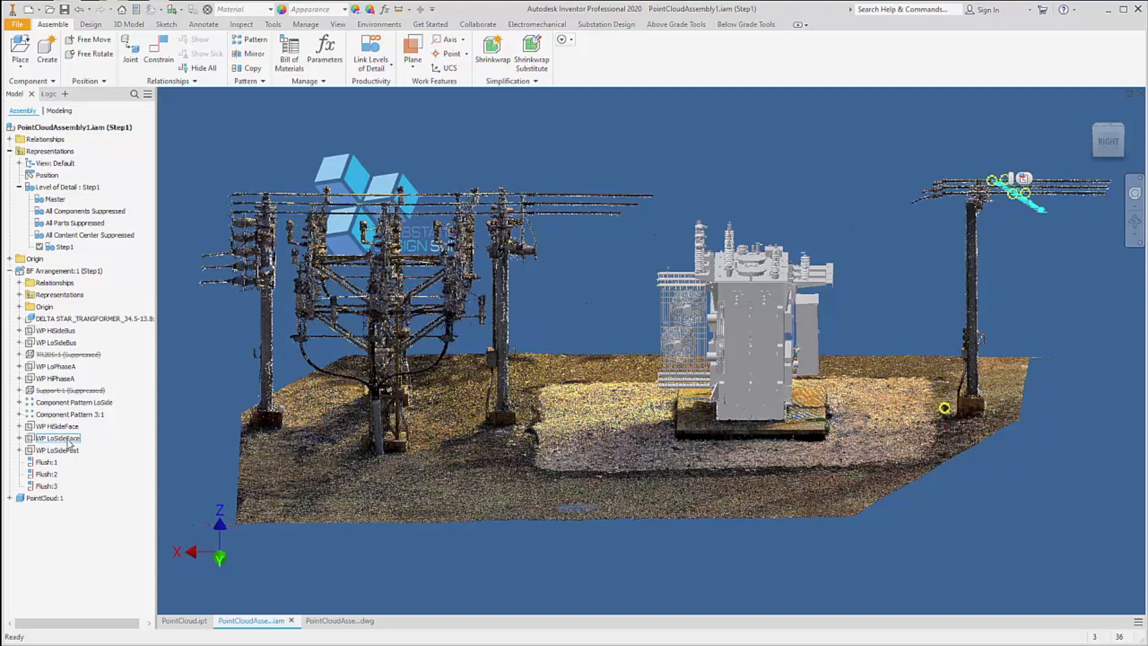
left_click(60, 450)
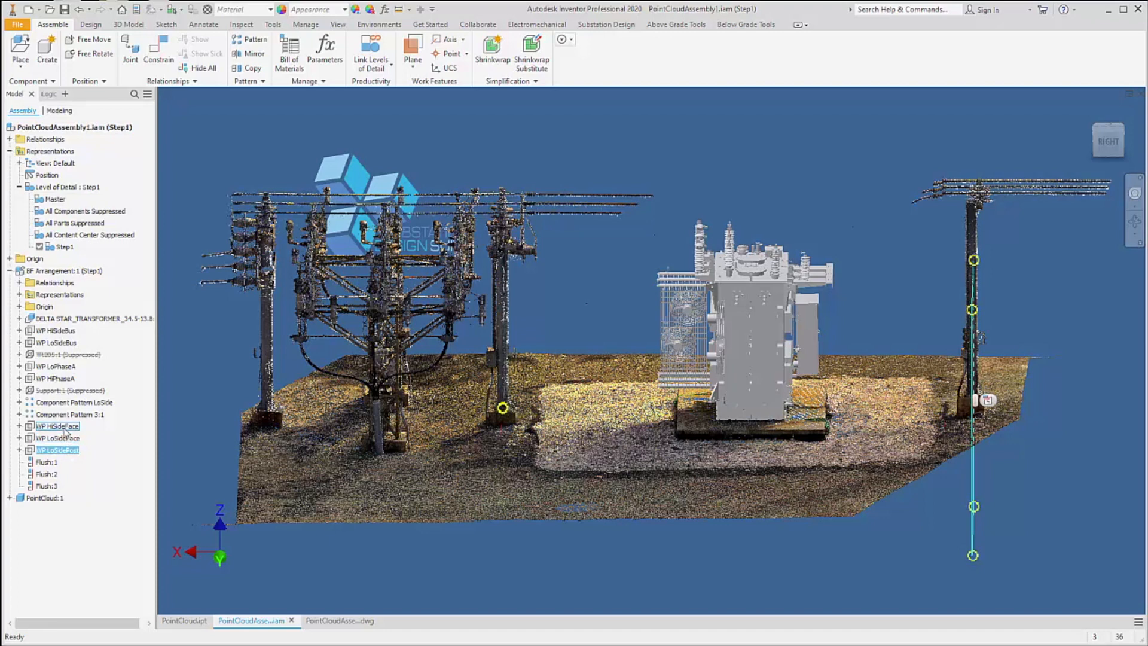
left_click(66, 431)
left_click(268, 568)
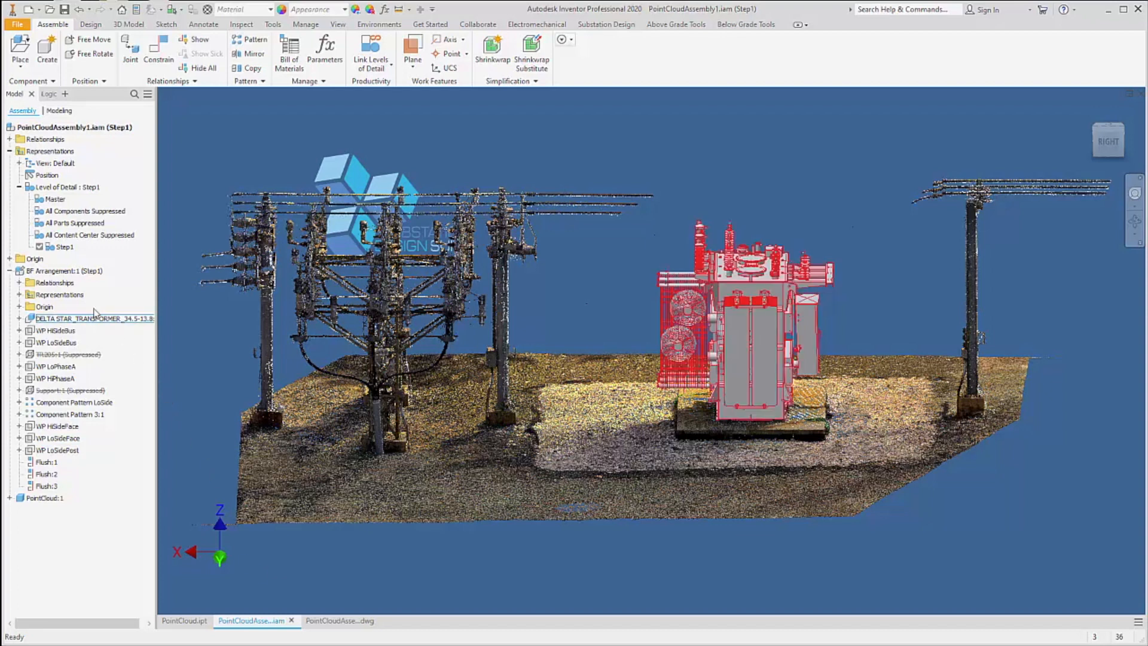
- Activate the Master level of detail in PointCloudAssembly1 and open the BF Arrangement subassembly in its own window
double_click(57, 198)
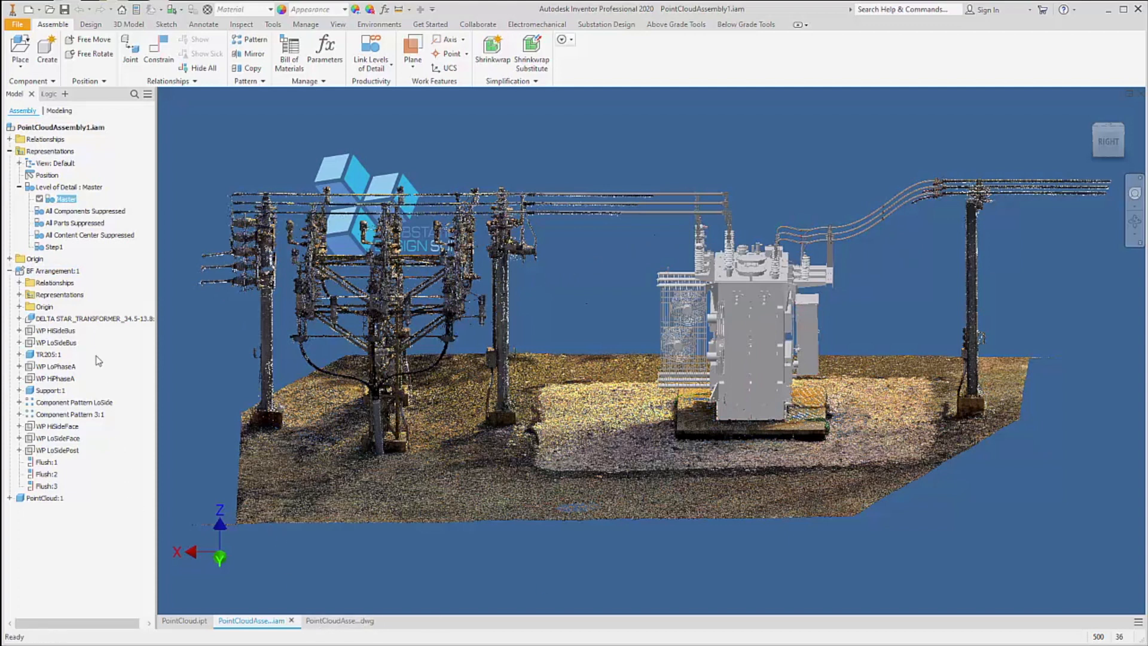
left_click(59, 271)
right_click(67, 271)
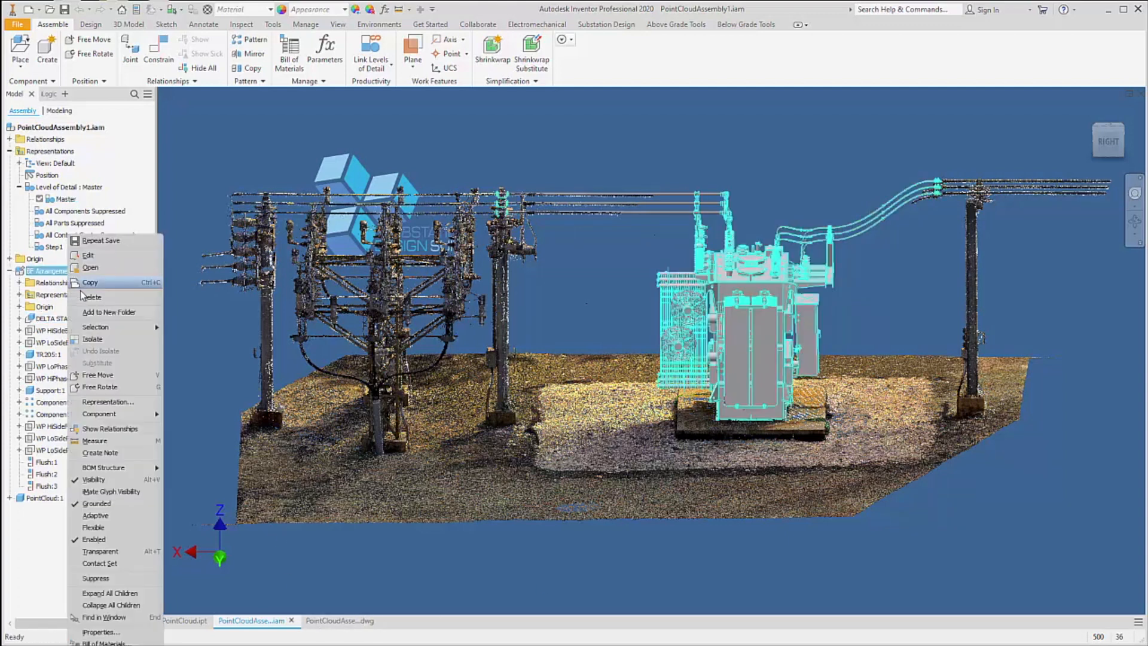
left_click(90, 267)
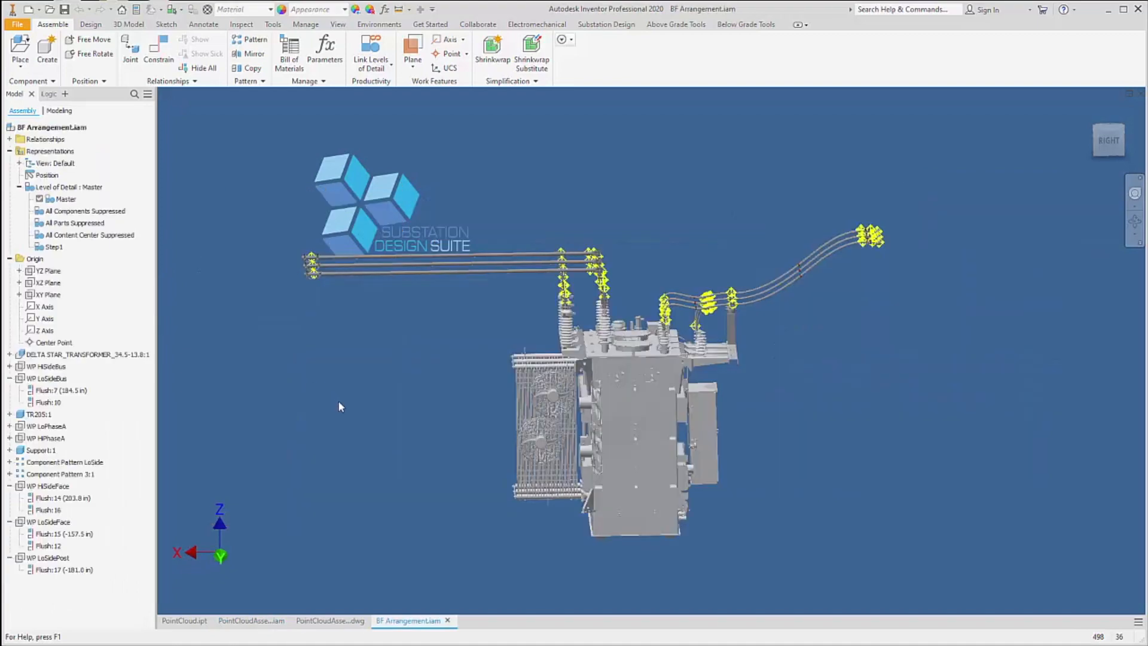
- Review the structured bill of materials of the BF Arrangement assembly and close it
left_click(281, 68)
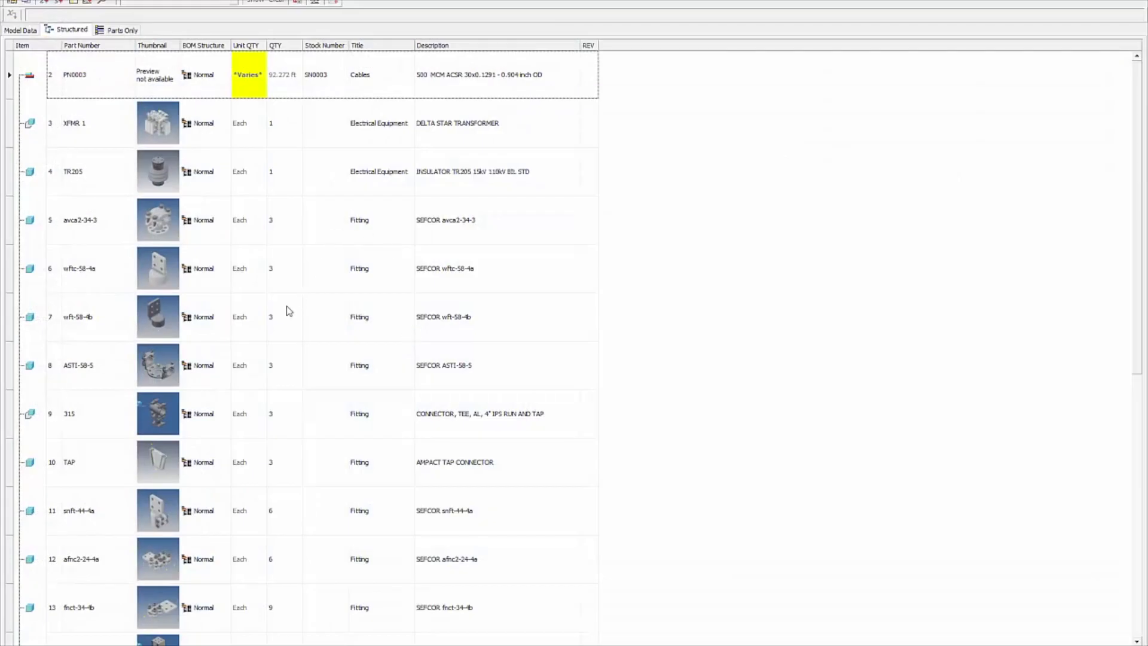
scroll(291, 323, "down", 5)
scroll(291, 330, "up", 5)
left_click(1110, 1)
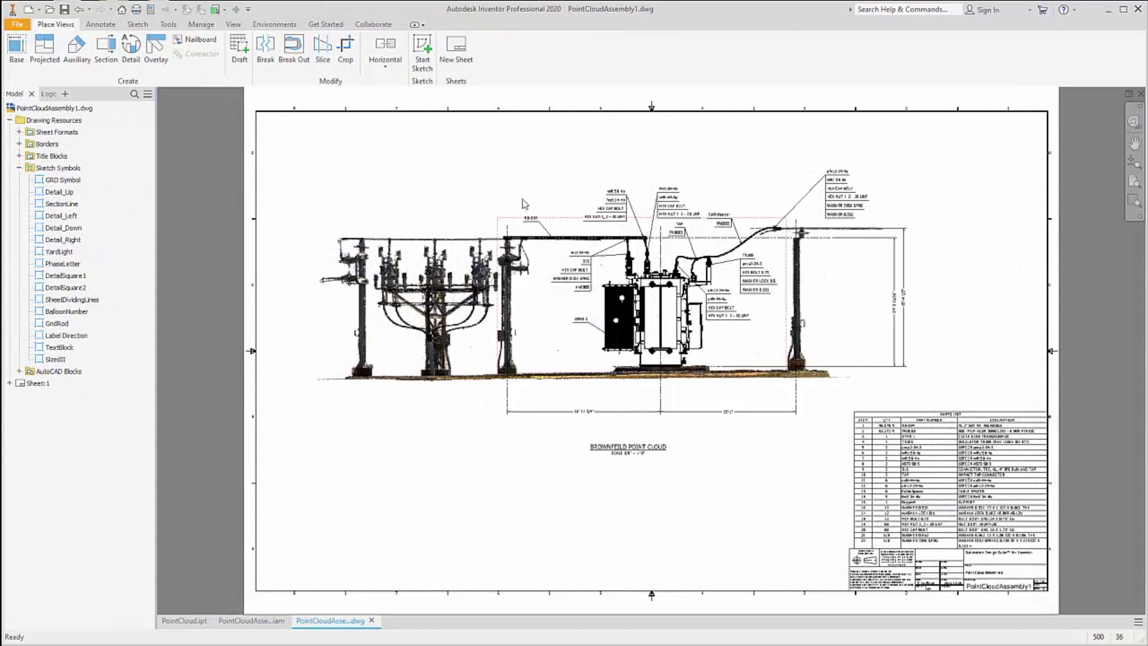
- Inspect the component, level of detail and scale settings of the transformer drawing view in PointCloudAssembly1.dwg, leaving them unchanged
right_click(559, 222)
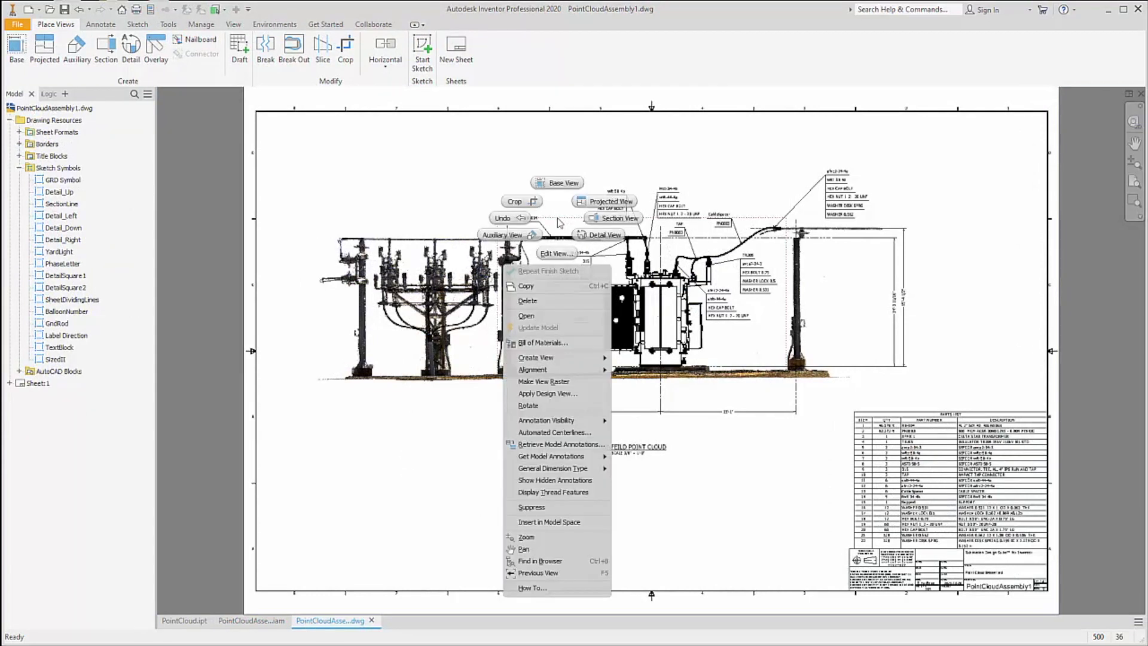
left_click(556, 256)
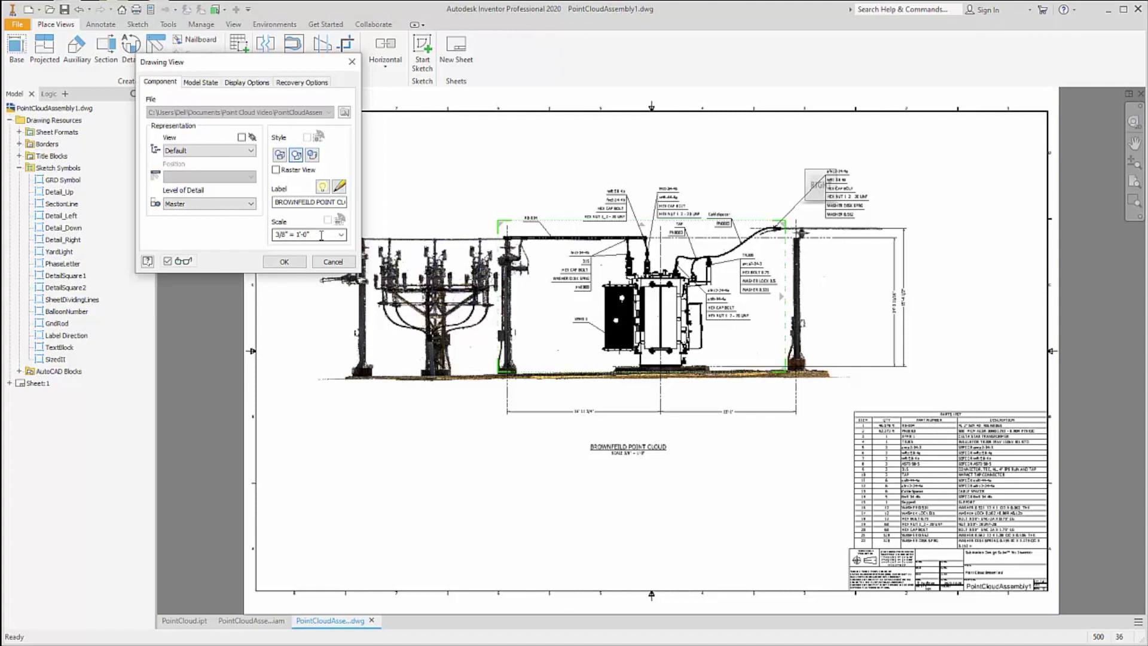
left_click(333, 262)
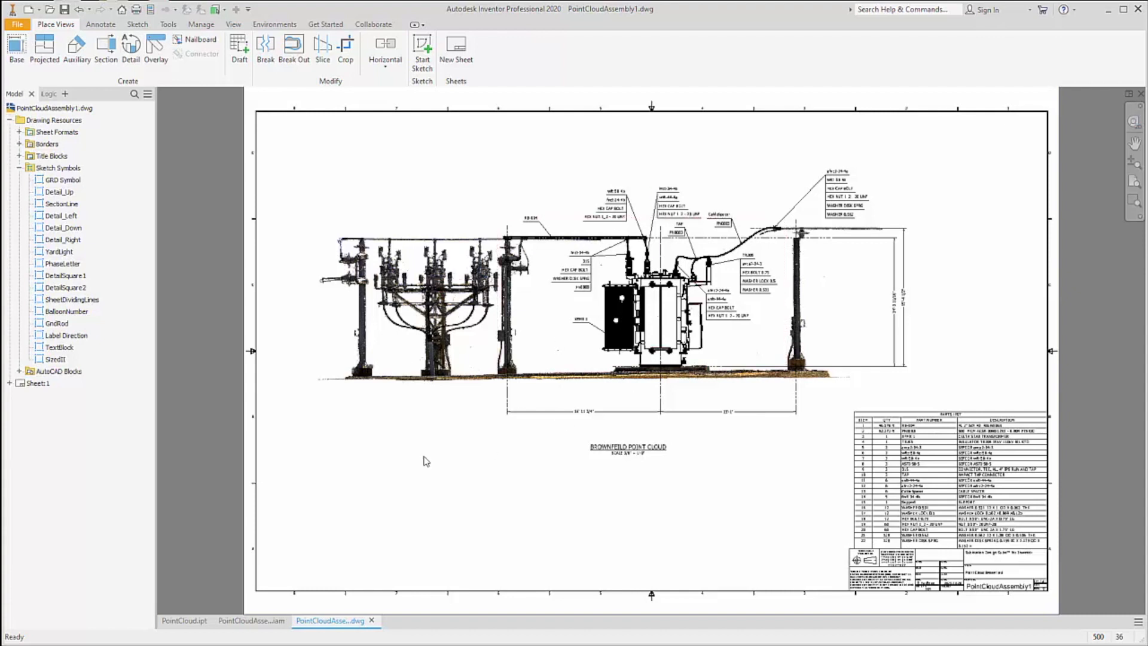
- Edit the SizedII sketch symbol, try moving its point cloud image below the reference geometry to inspect the 5.750 dimension, and undo the image move
right_click(63, 363)
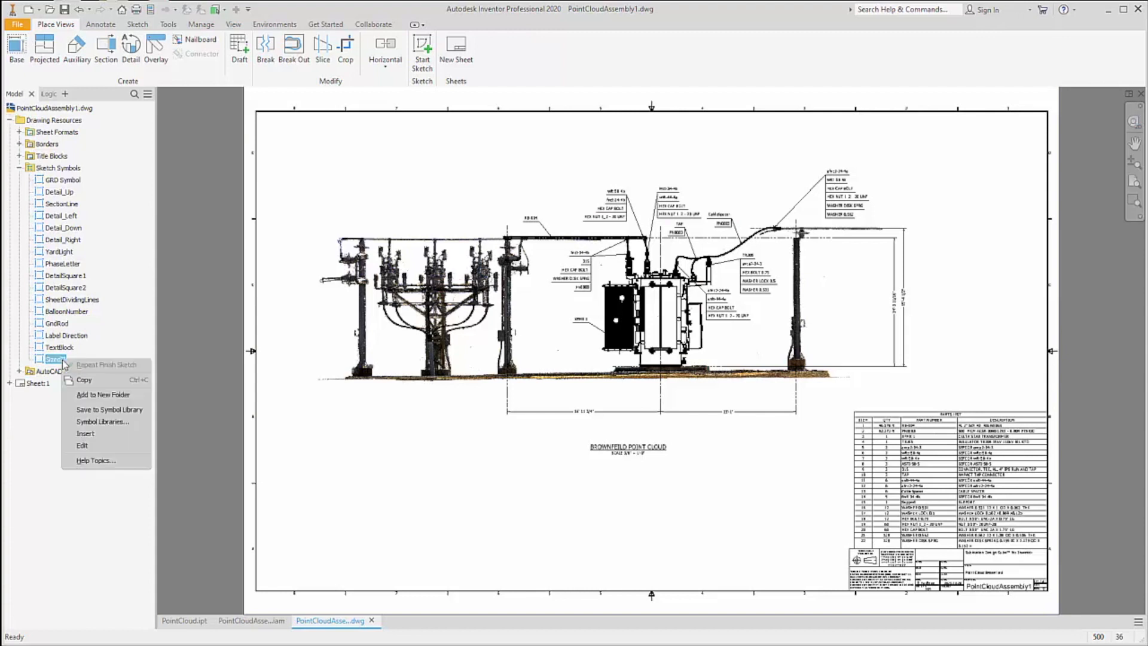
left_click(83, 445)
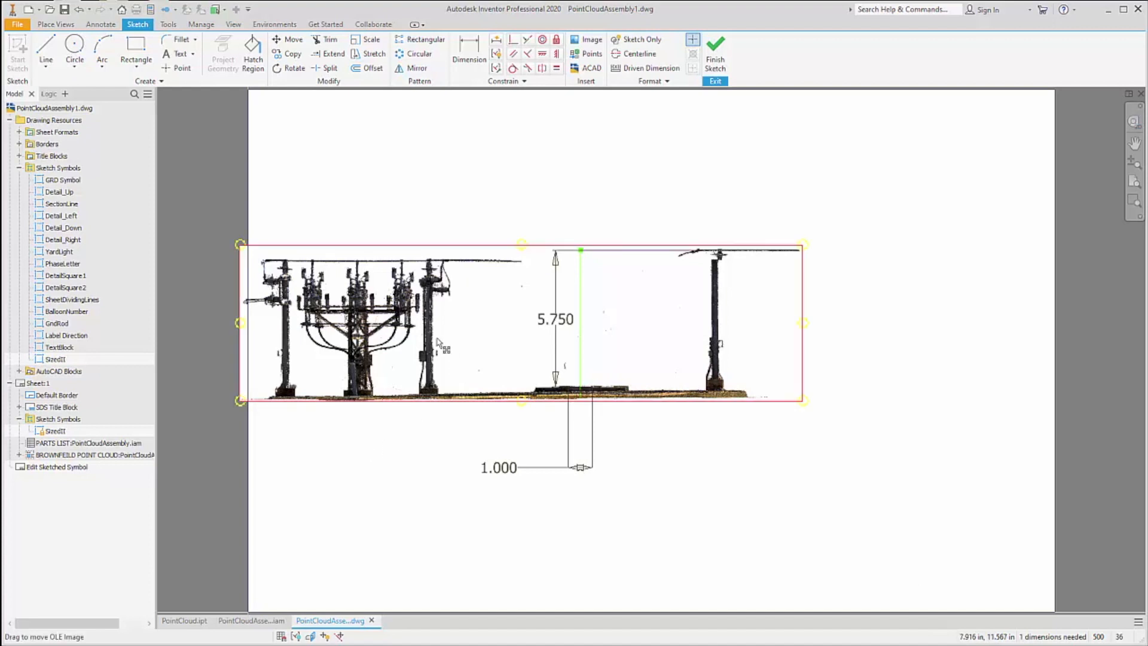
left_click_drag(436, 353, 418, 492)
double_click(562, 318)
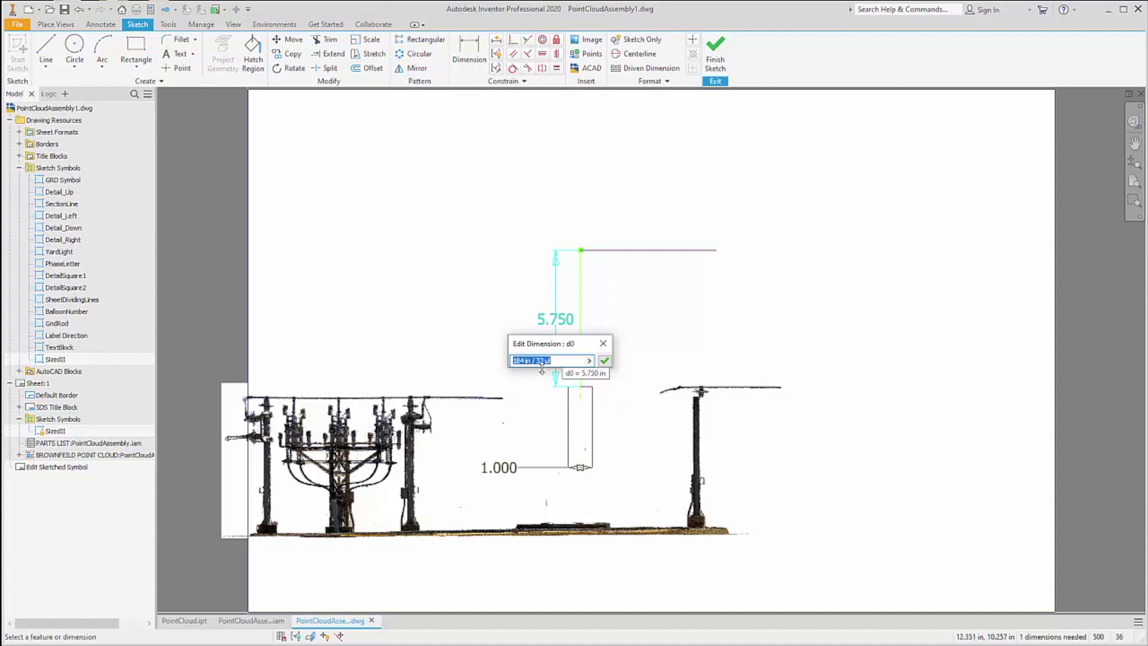
left_click(603, 345)
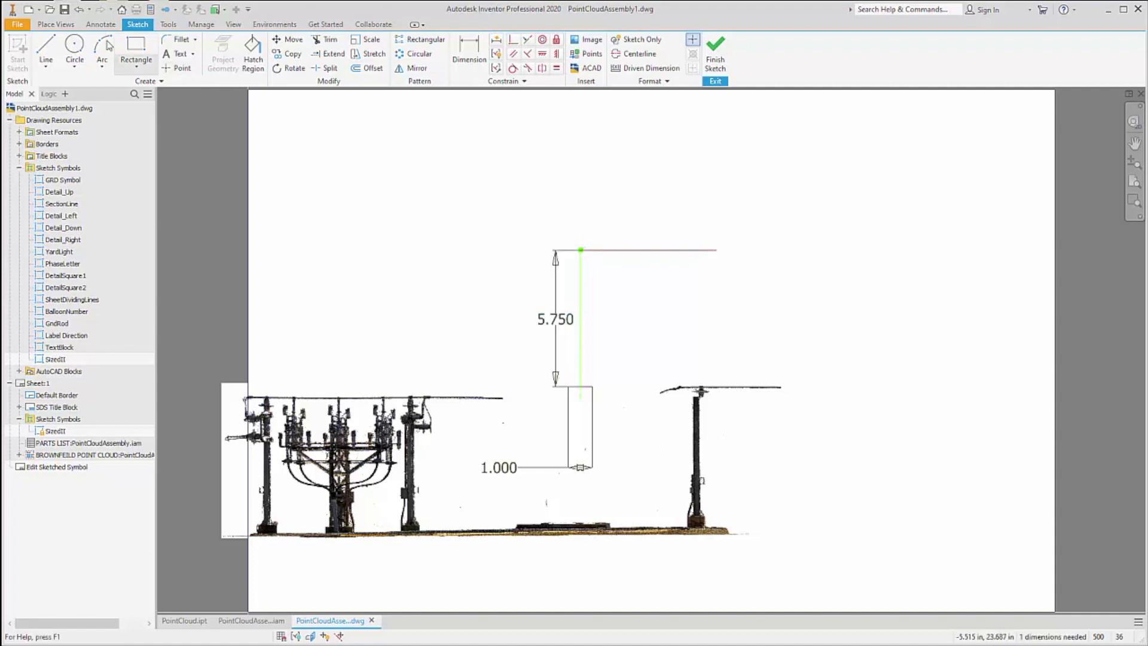
left_click(78, 10)
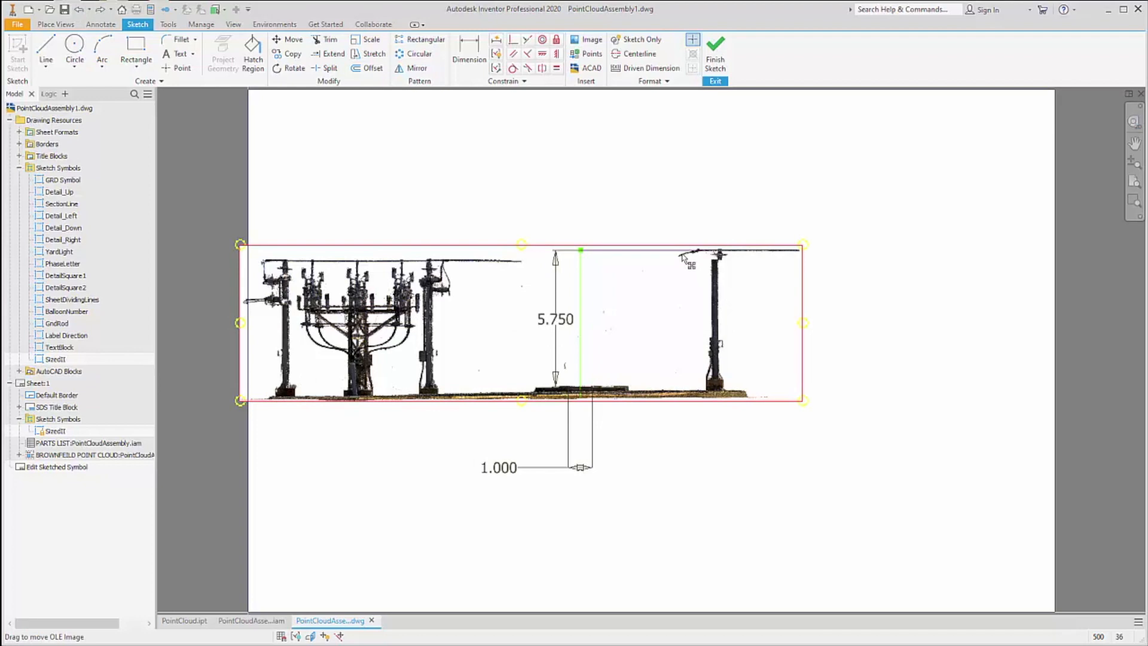
- Check the image's alignment with the horizontal reference line, leave the SizedII symbol without saving edits, and return to the PointCloudAssembly1 assembly
scroll(709, 252, "up", 5)
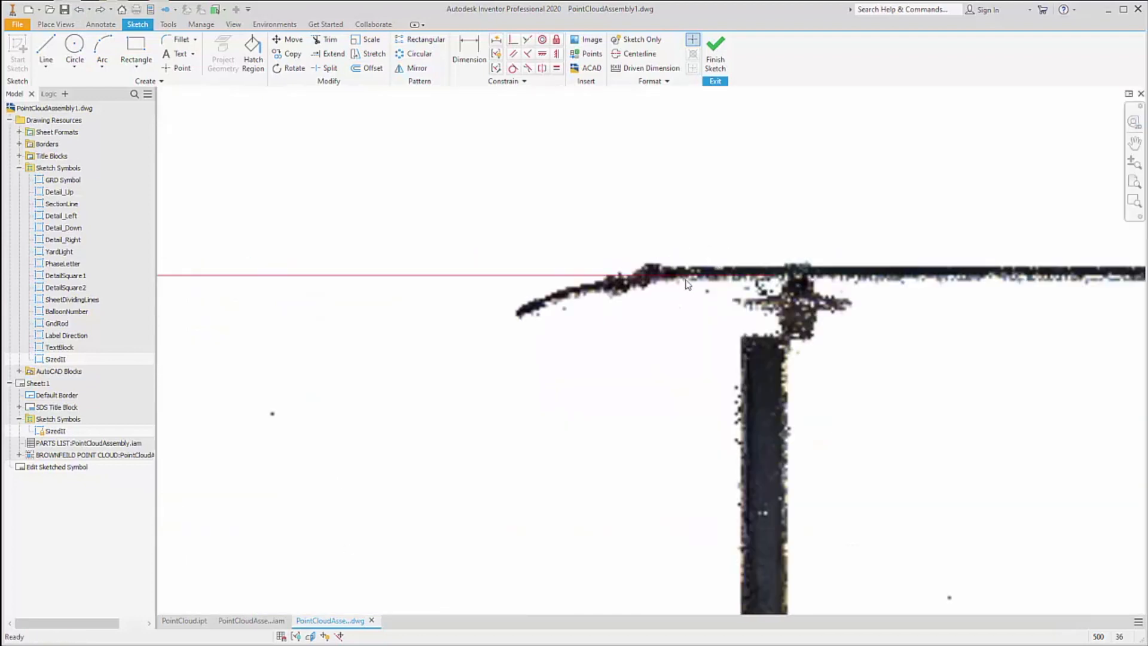
scroll(693, 281, "down", 3)
scroll(692, 281, "down", 5)
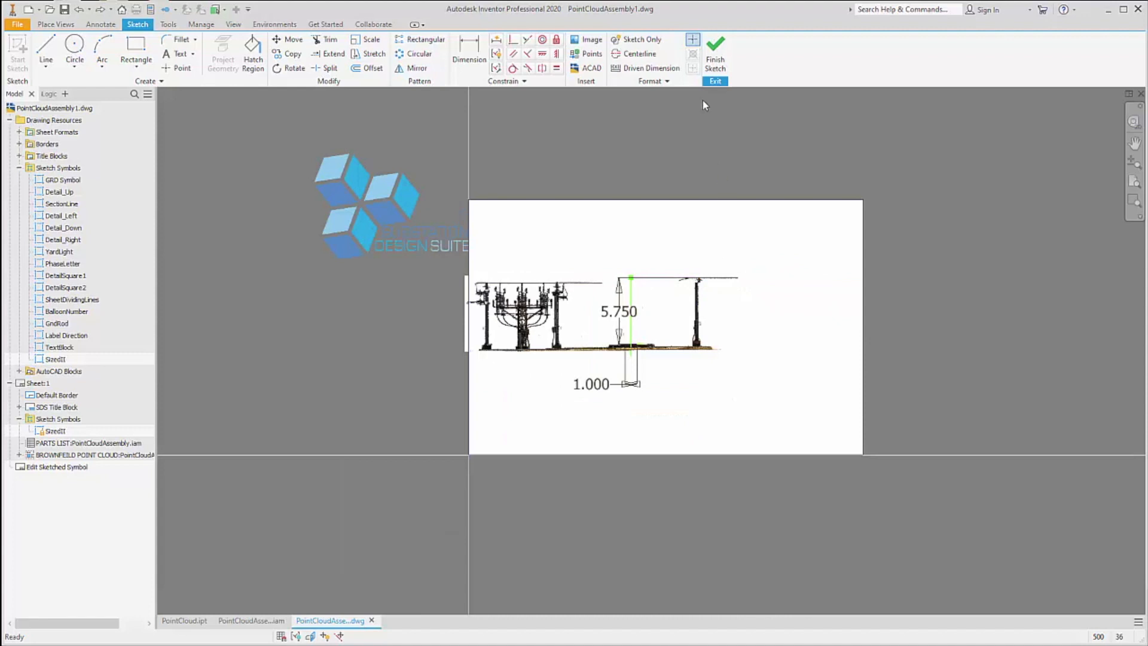
left_click(715, 60)
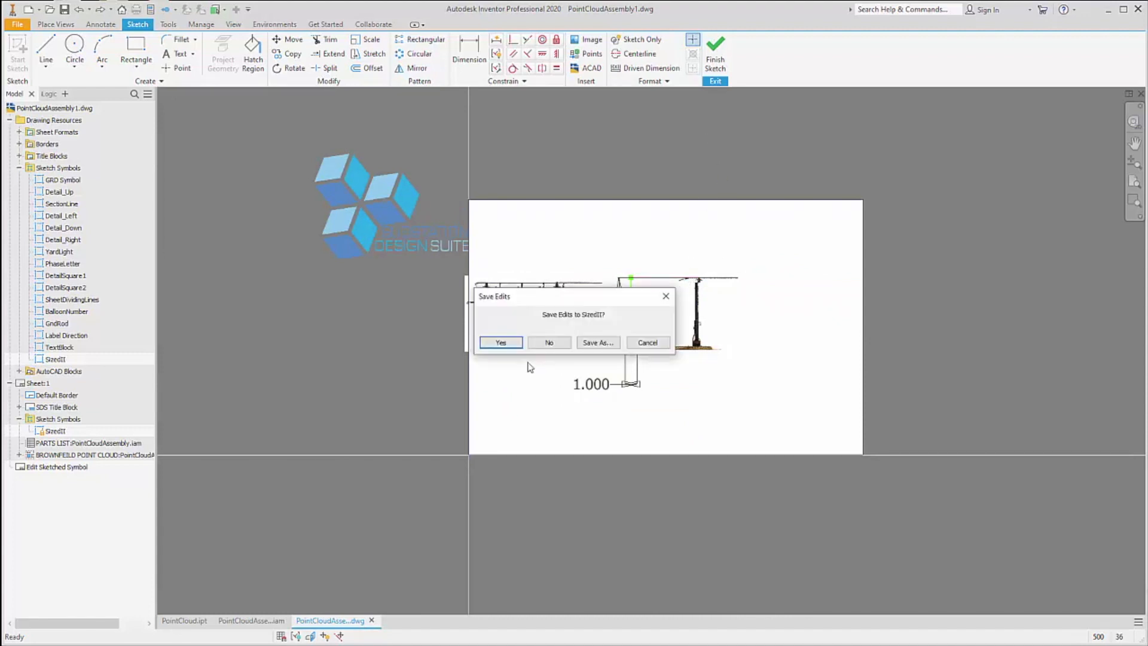
left_click(541, 345)
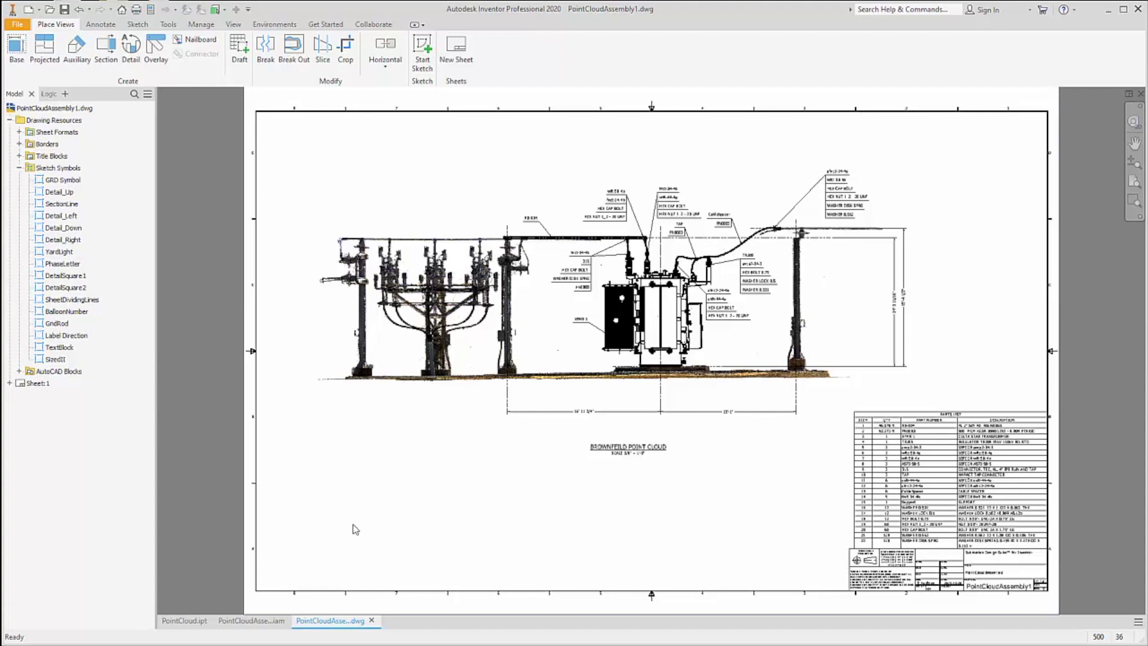
left_click(270, 621)
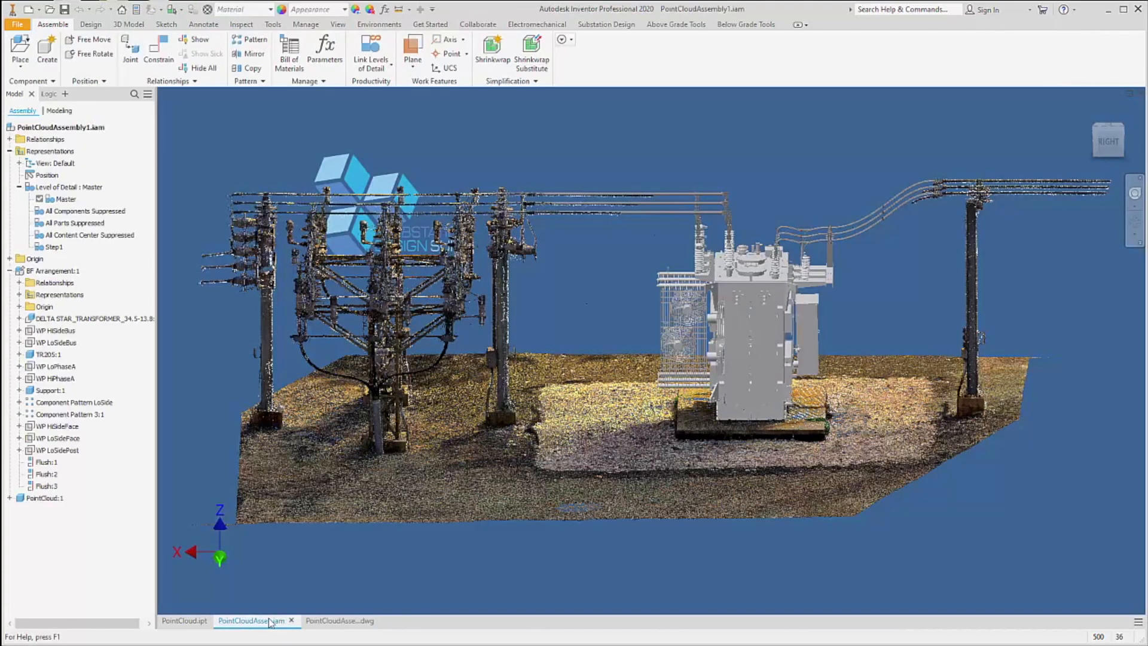